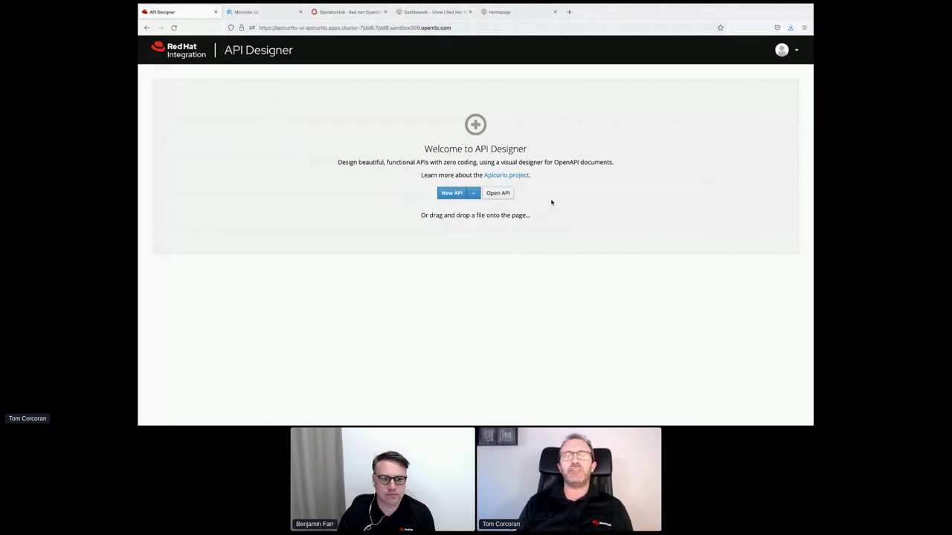
- Open Locations.yaml from Downloads and display the /locations path's GET operation with its 200 OK response
click(498, 194)
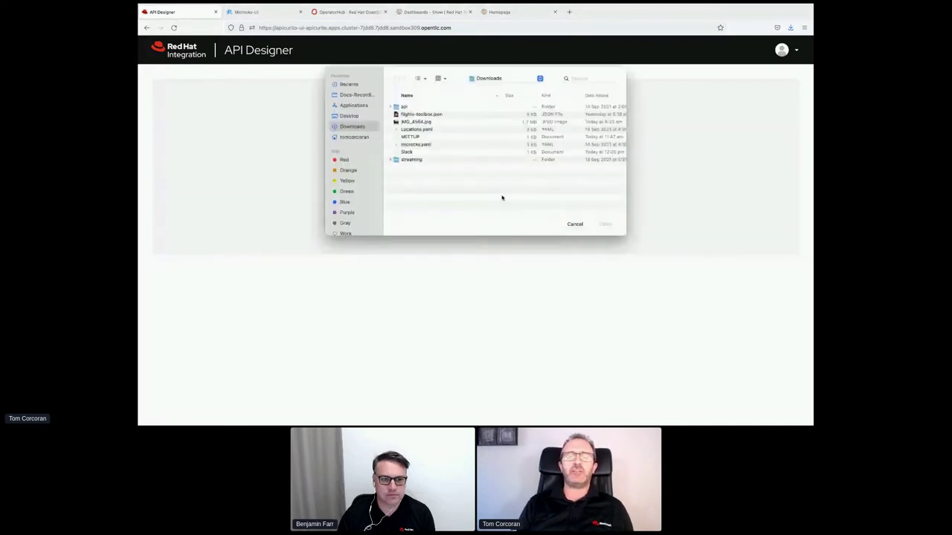
double_click(411, 130)
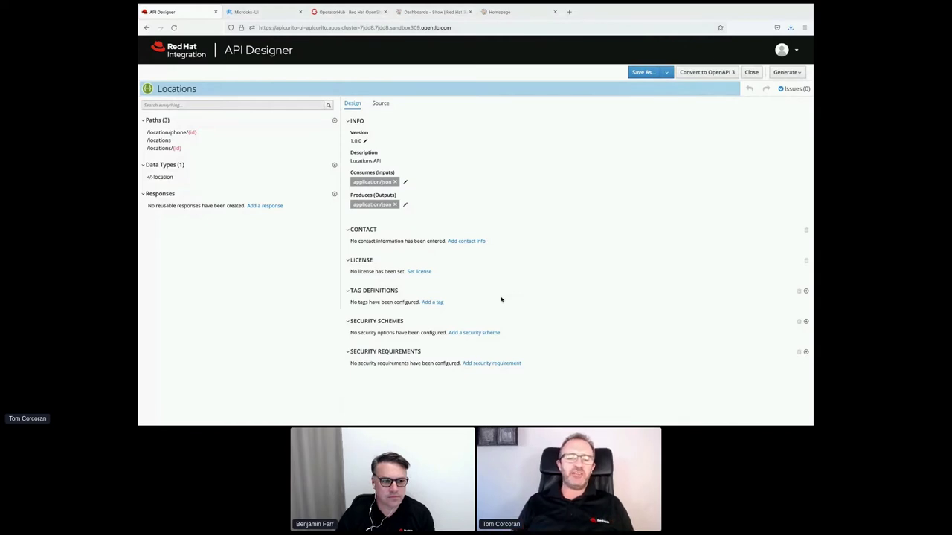
click(156, 141)
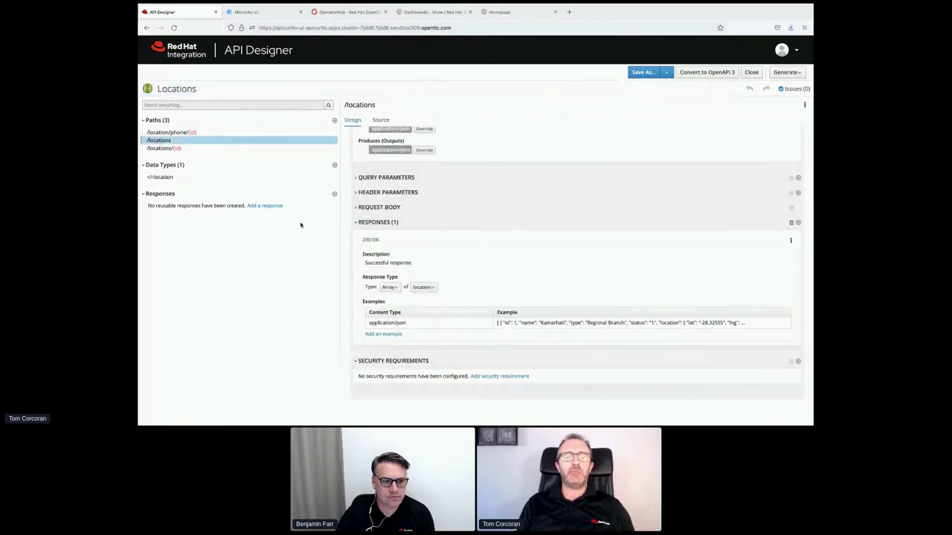
scroll(446, 205, up, 3)
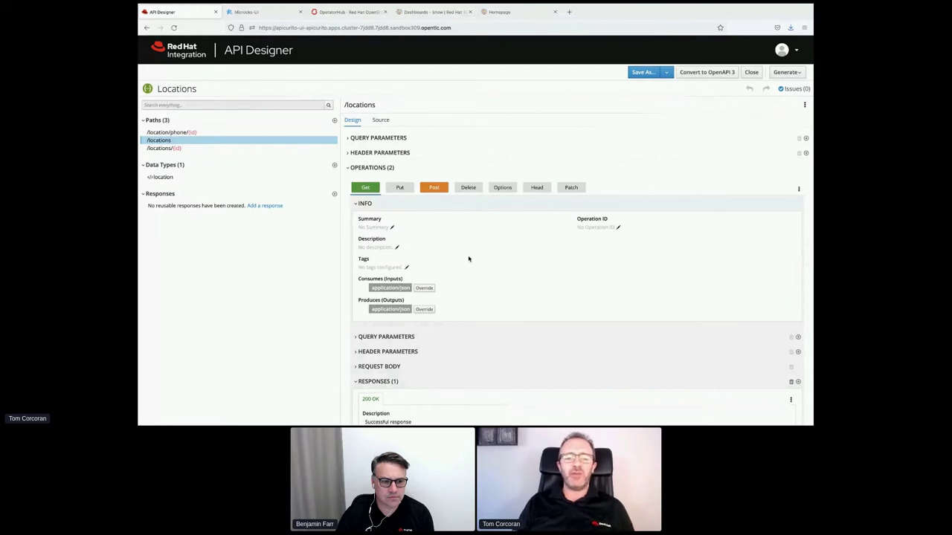
scroll(468, 259, down, 5)
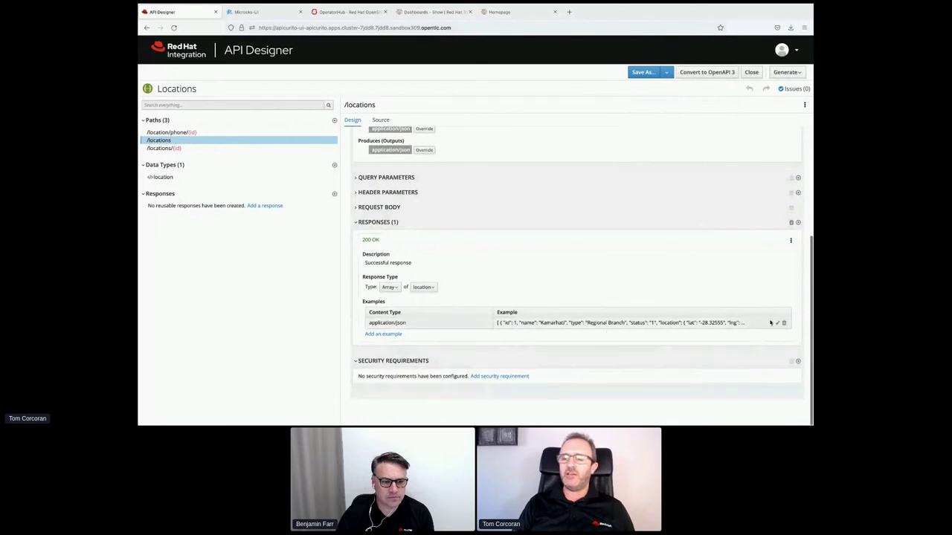
- Examine the application/json example of the /locations GET response and close it without editing
click(780, 325)
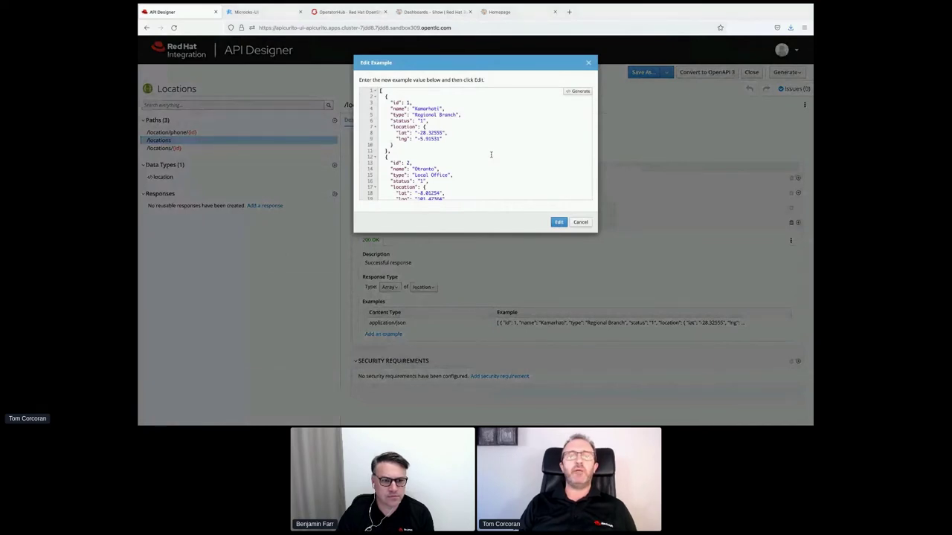
scroll(491, 154, down, 2)
scroll(491, 154, up, 2)
scroll(491, 154, down, 3)
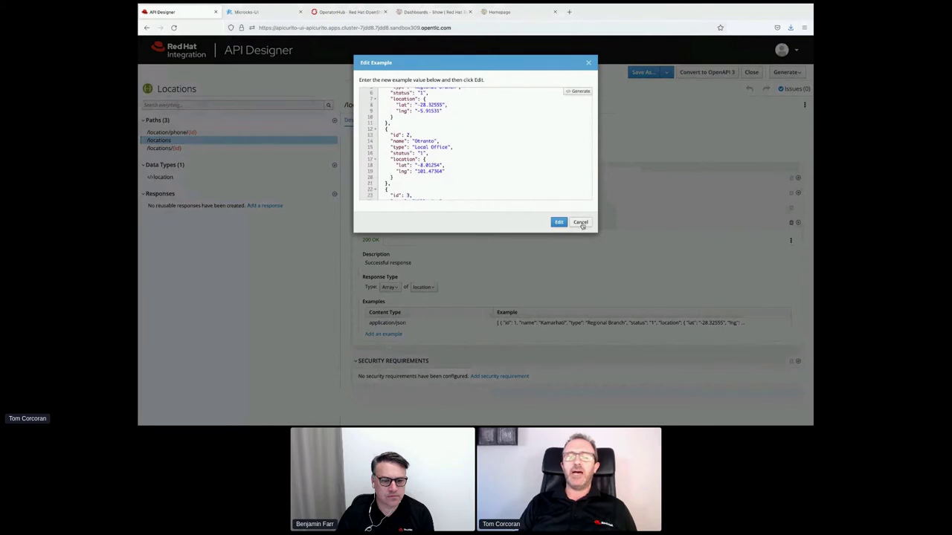
click(581, 222)
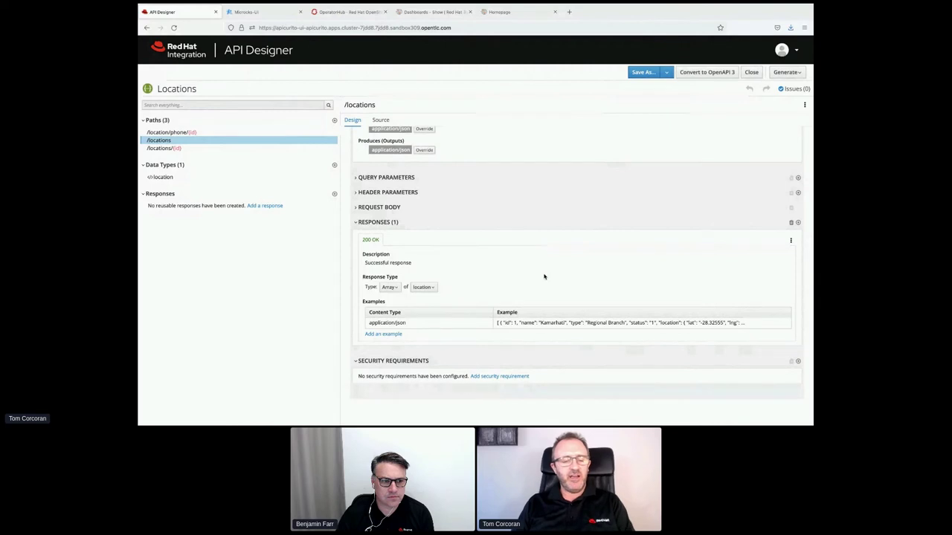
key(ctrl+Left)
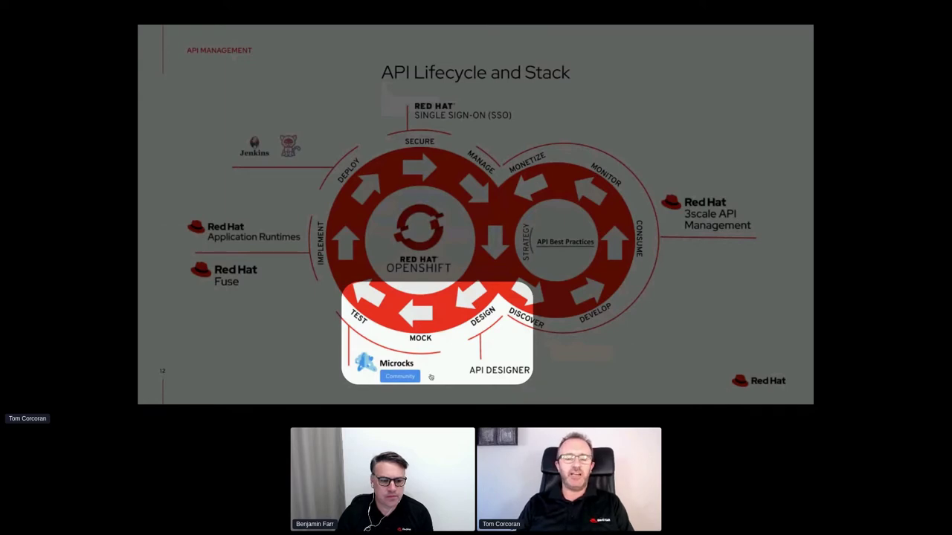
key(alt+Tab)
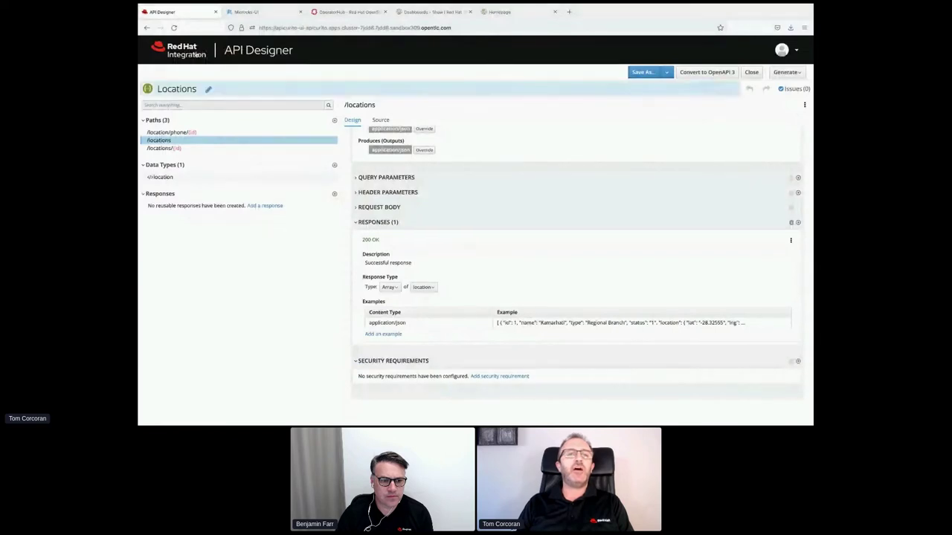
- Switch to Microcks and examine the GET /locations mock details of the Locations API
click(251, 12)
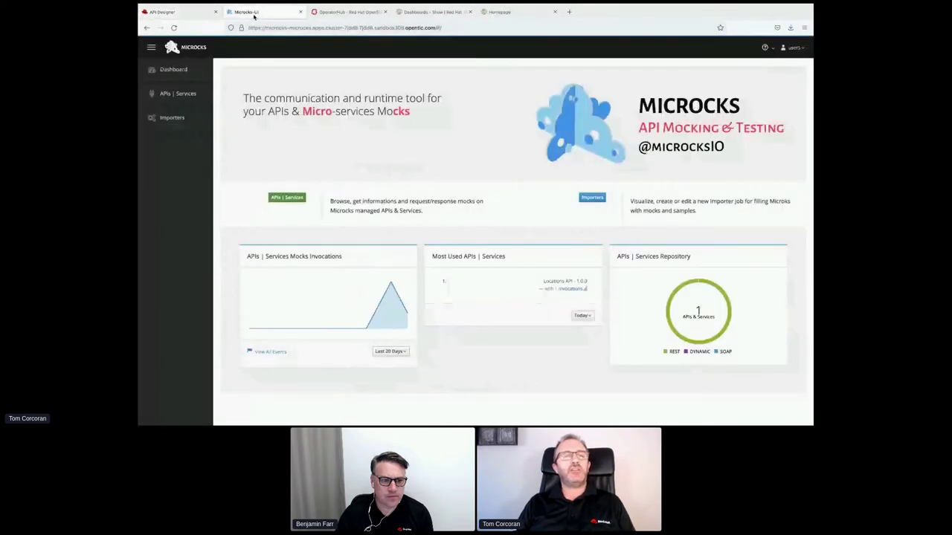
click(166, 95)
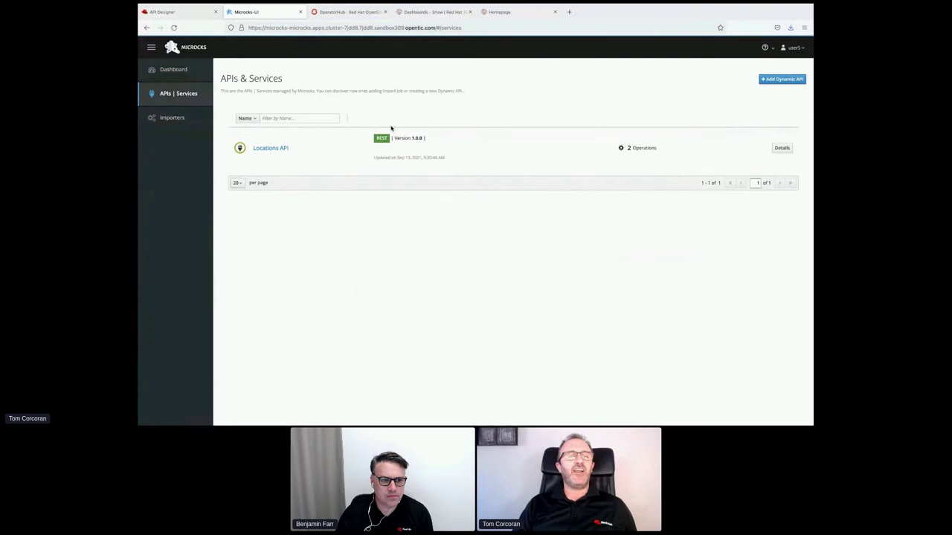
click(279, 149)
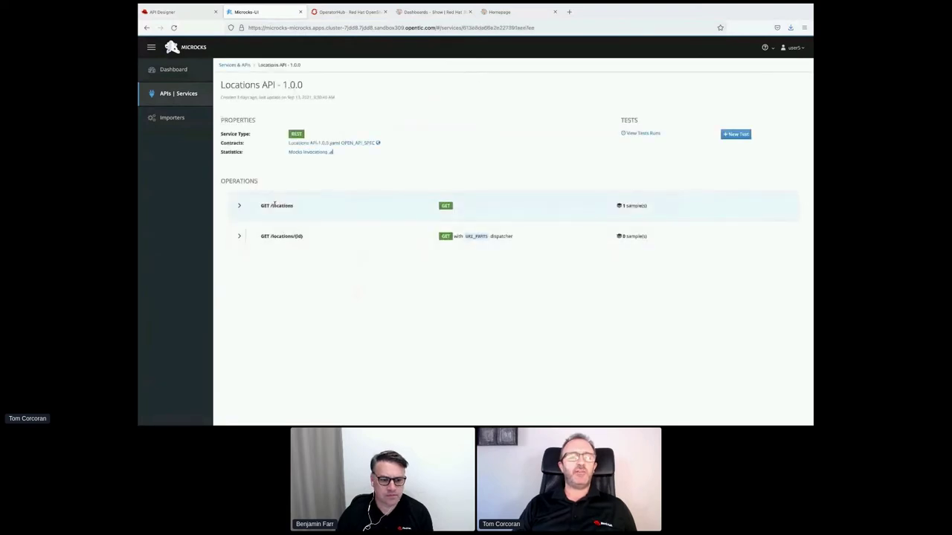
click(239, 206)
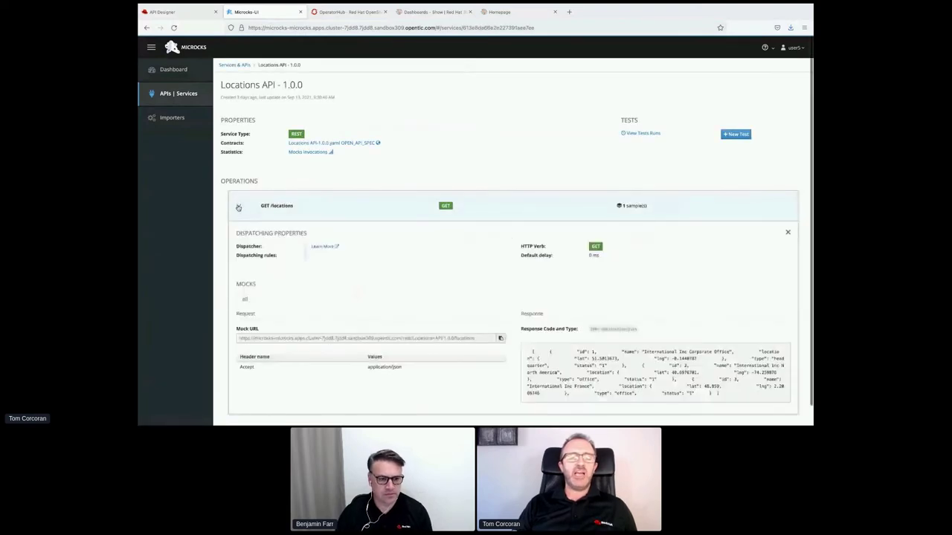
scroll(380, 261, down, 1)
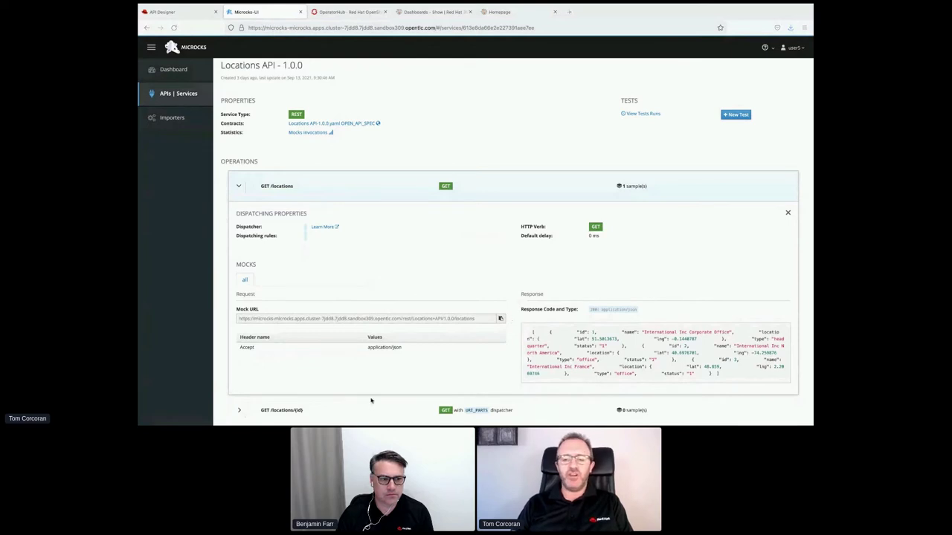
- Switch to Postman, send the saved MICROCKS - GET LOCATIONS request and review the returned JSON
key(super+Tab)
key(super+Tab)
key(super+Tab)
key(super+Tab)
key(super+Tab)
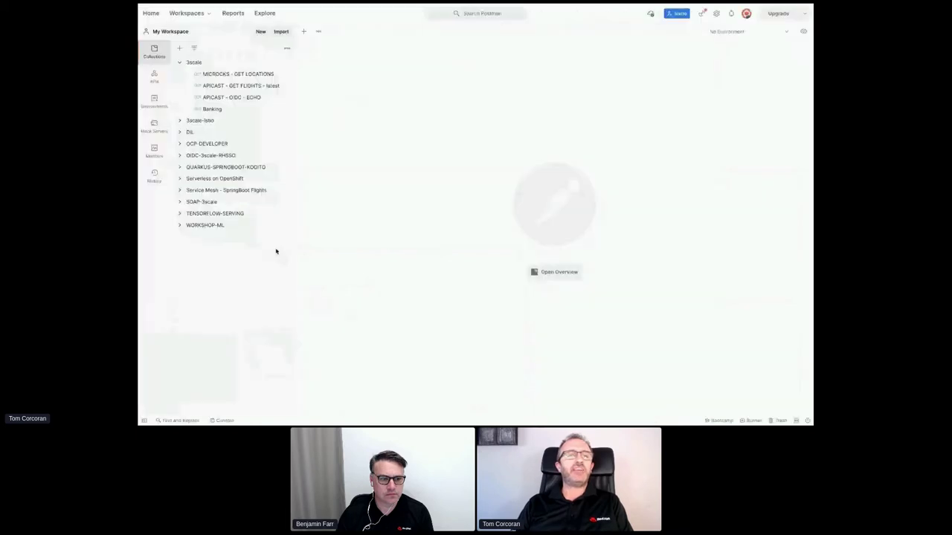
click(221, 76)
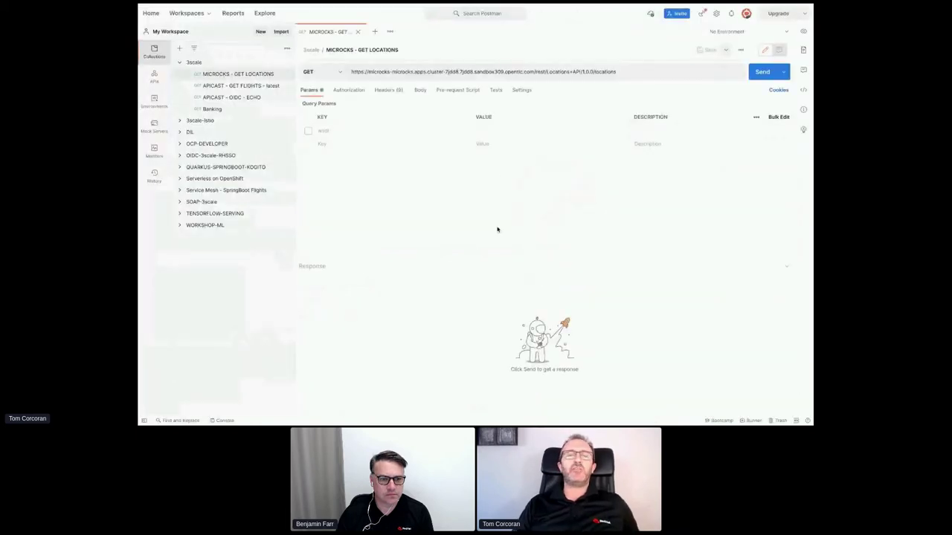
triple_click(485, 72)
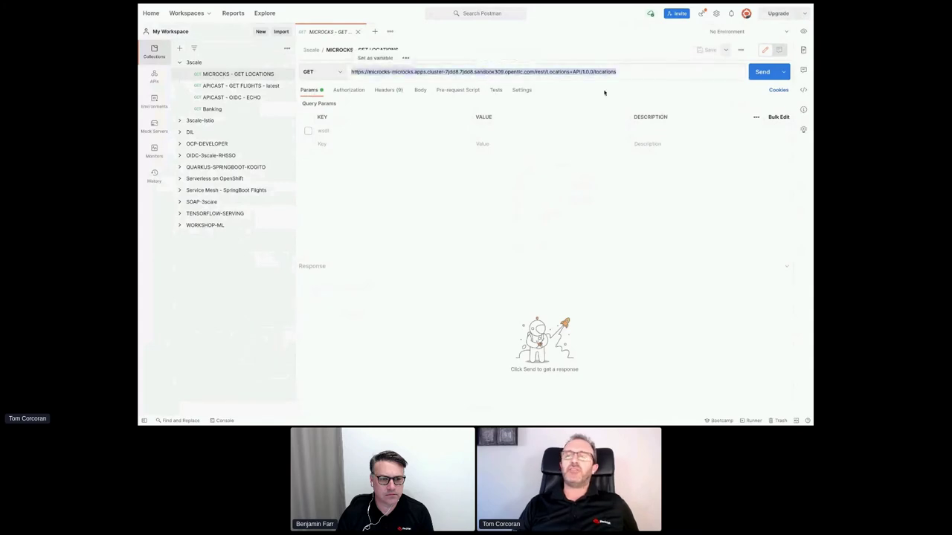
click(642, 32)
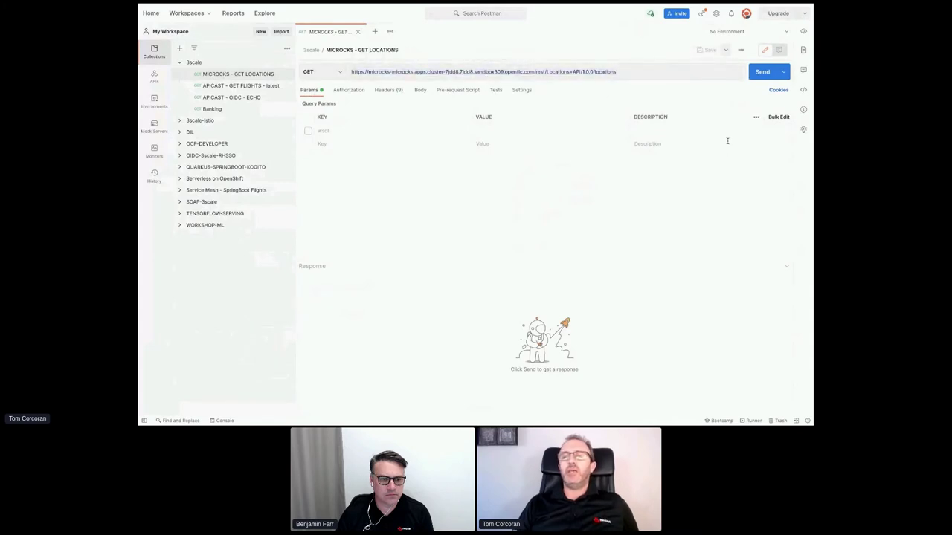
click(761, 76)
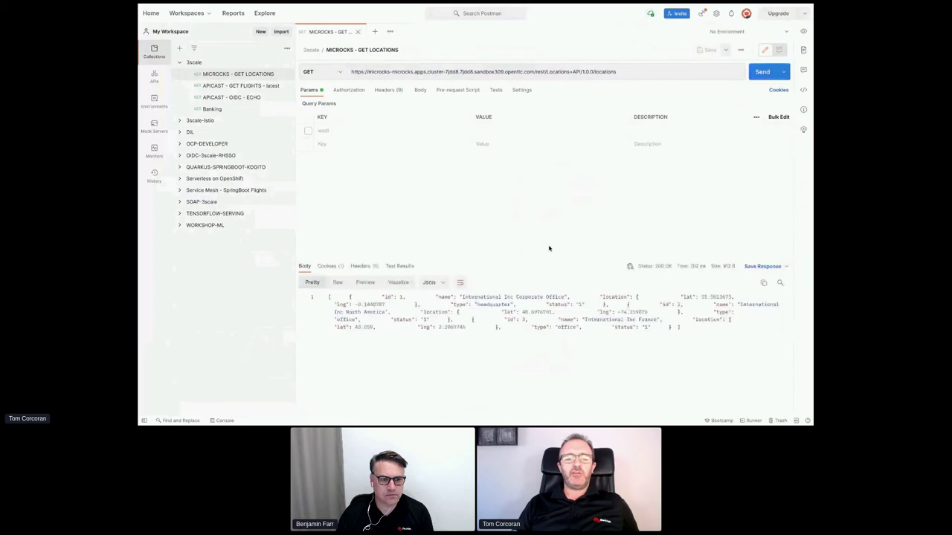
scroll(548, 318, down, 2)
scroll(549, 317, up, 1)
scroll(549, 317, up, 1)
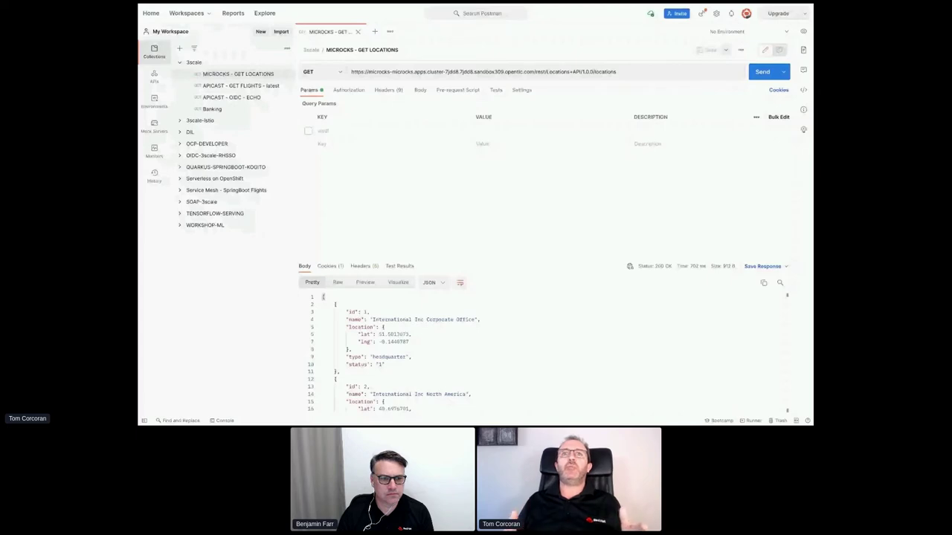
key(super+Tab)
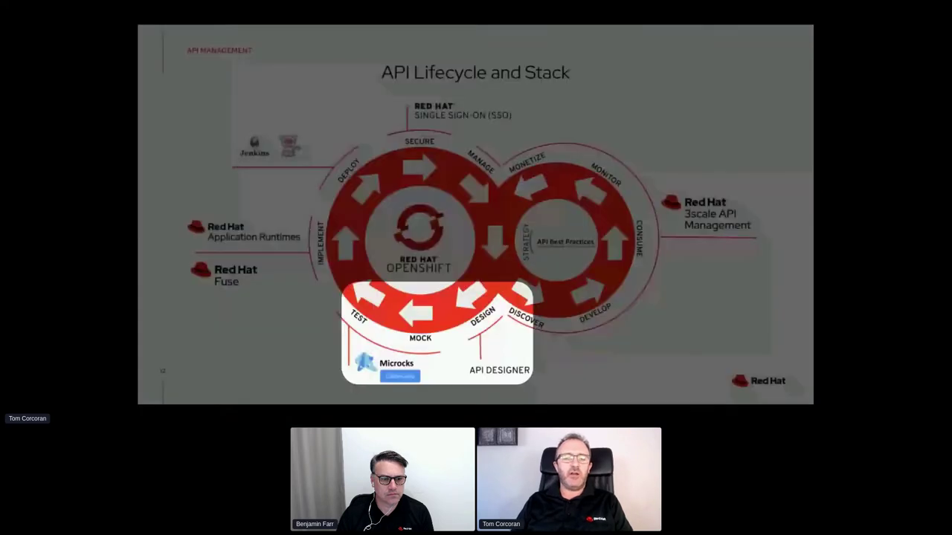
key(Right)
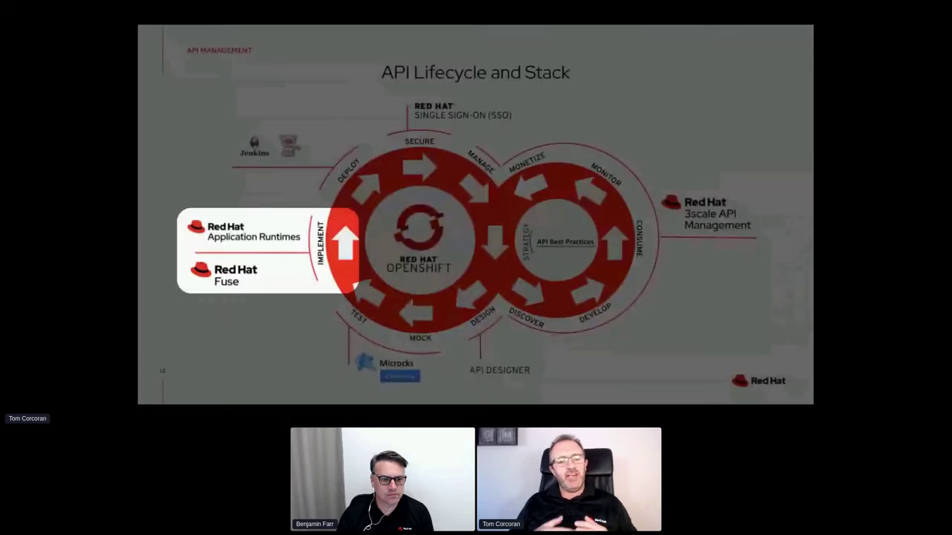
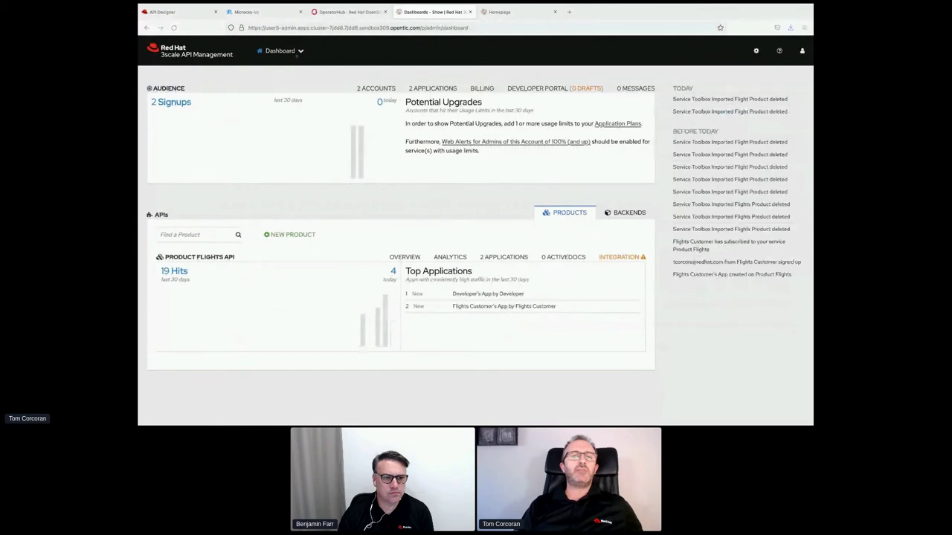
- Open the integration configuration of Product Flights and promote v. 12 to Staging APIcast
click(294, 52)
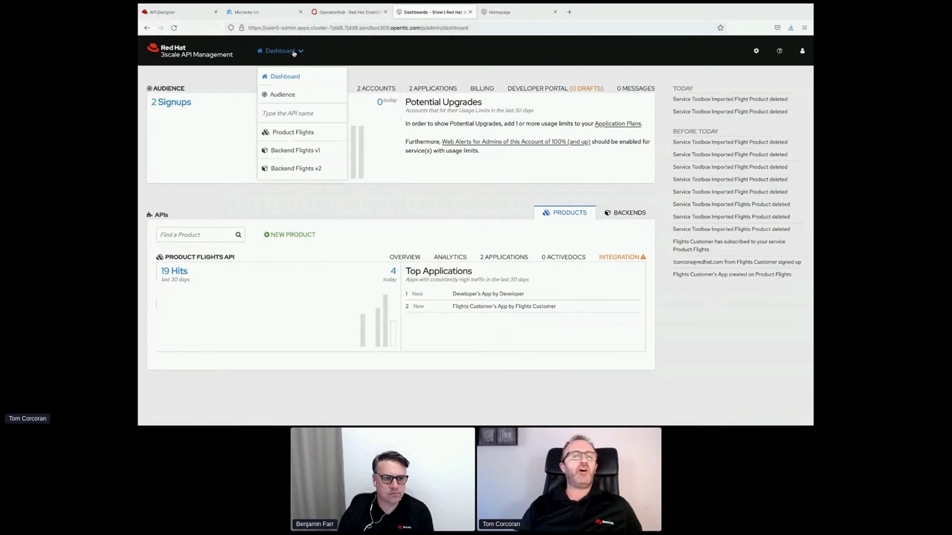
click(300, 133)
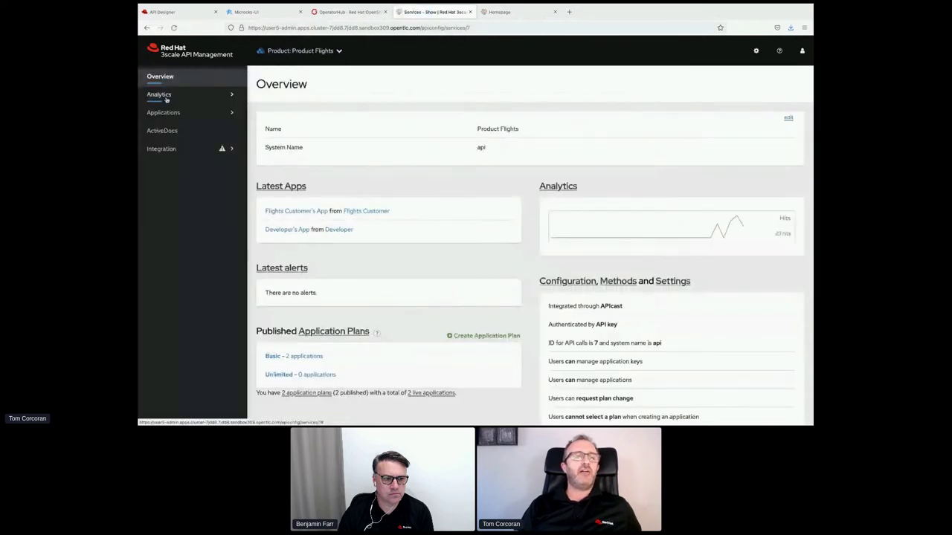
click(158, 95)
click(158, 95)
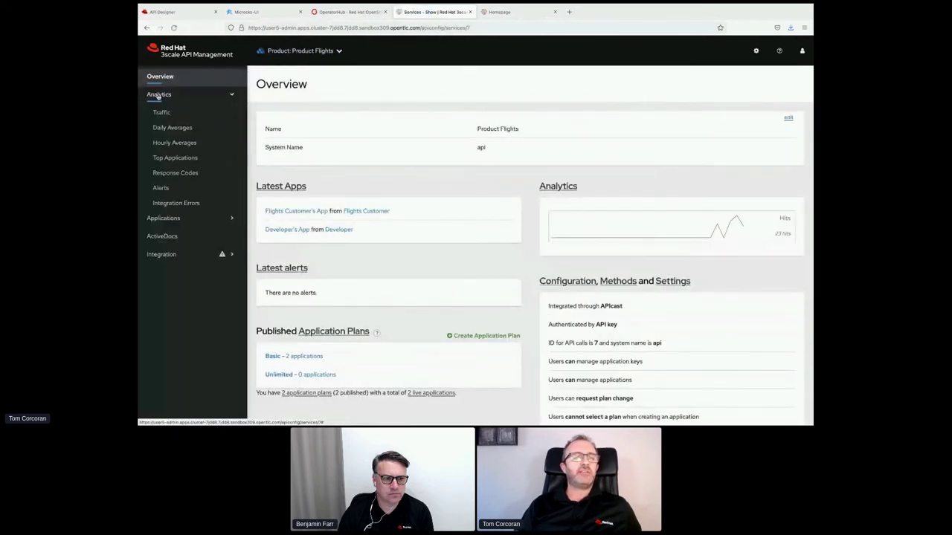
click(161, 149)
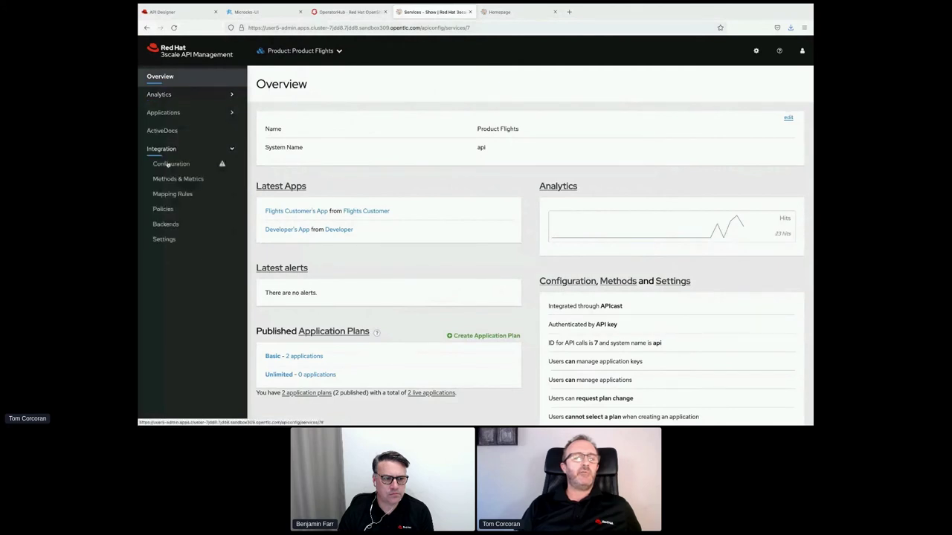
click(168, 164)
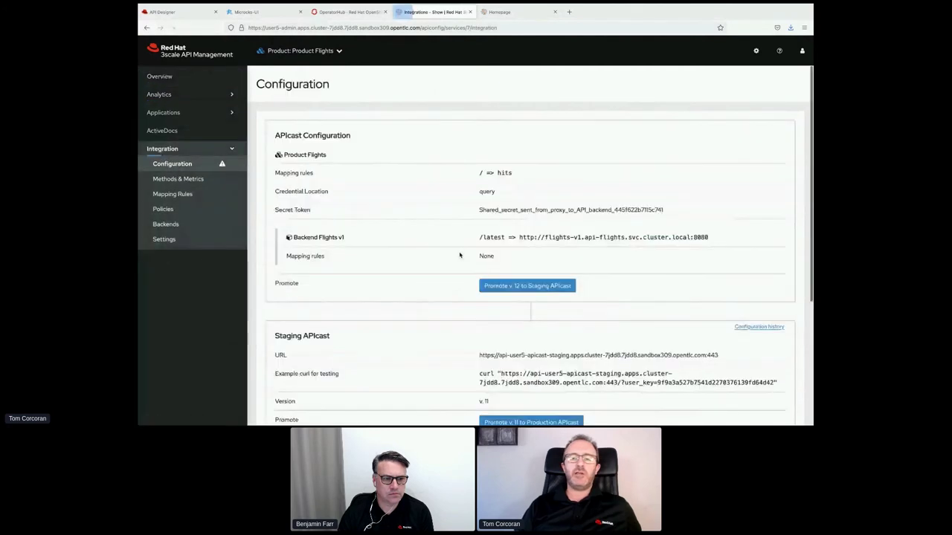
click(521, 285)
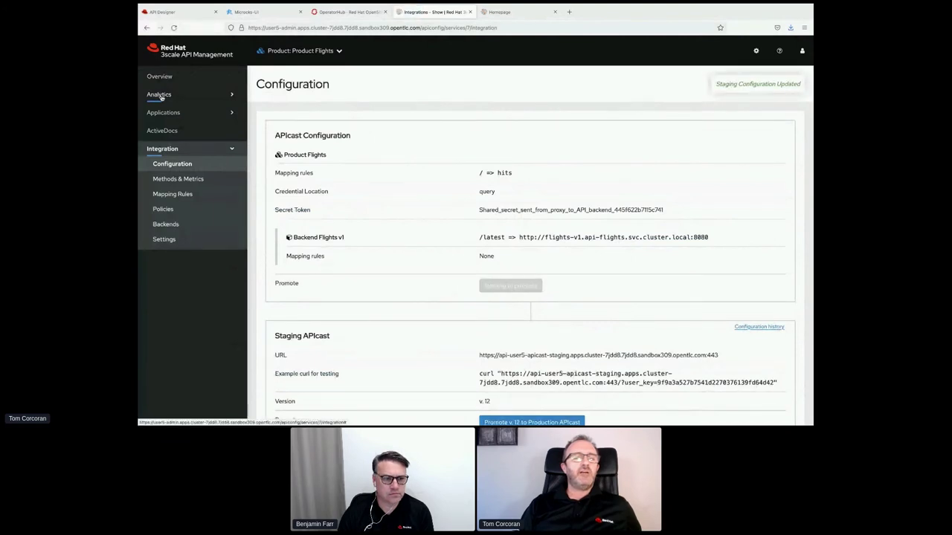
- Review the product's traffic analytics and its application listing and plans
click(159, 95)
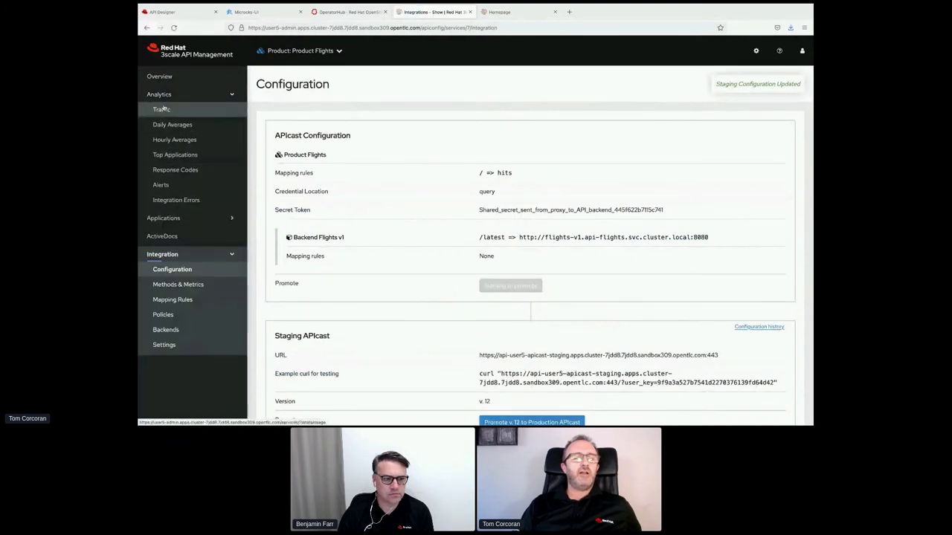
click(163, 110)
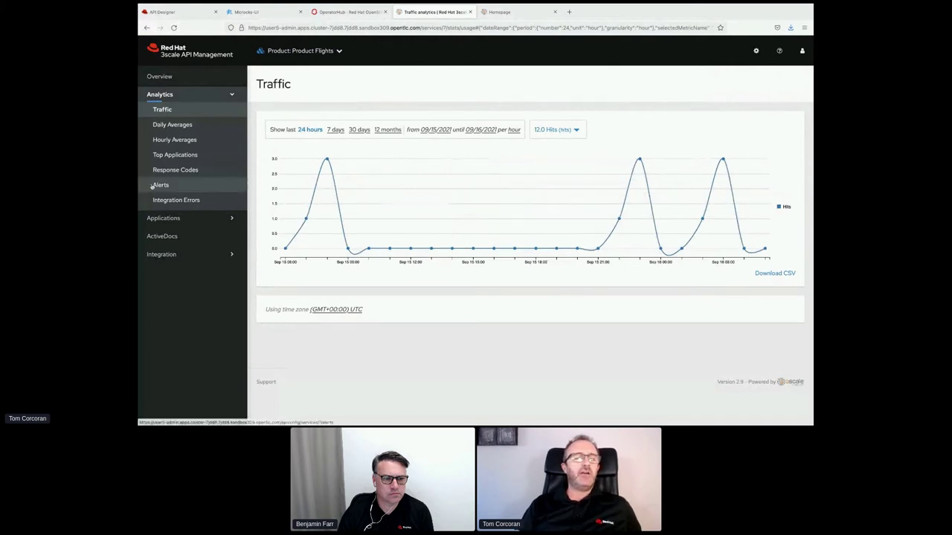
click(158, 218)
click(161, 233)
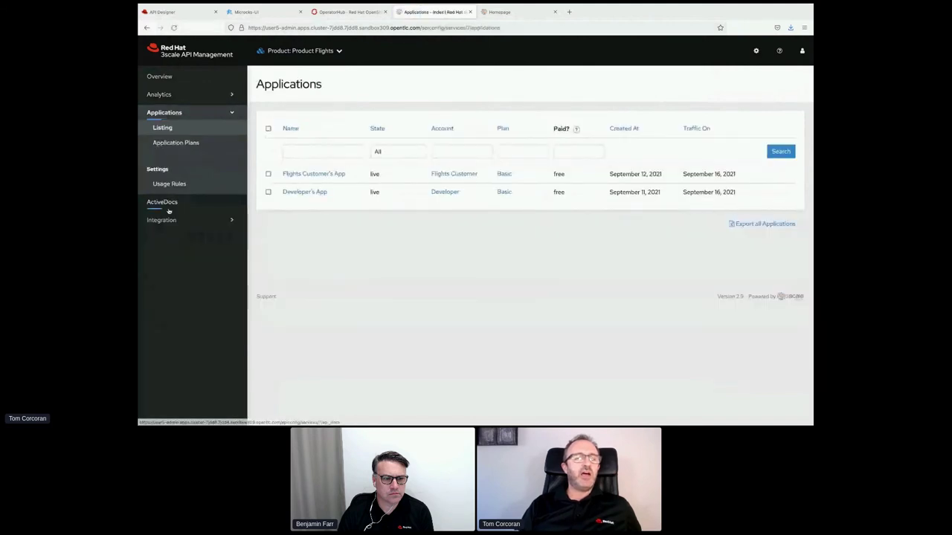
click(173, 144)
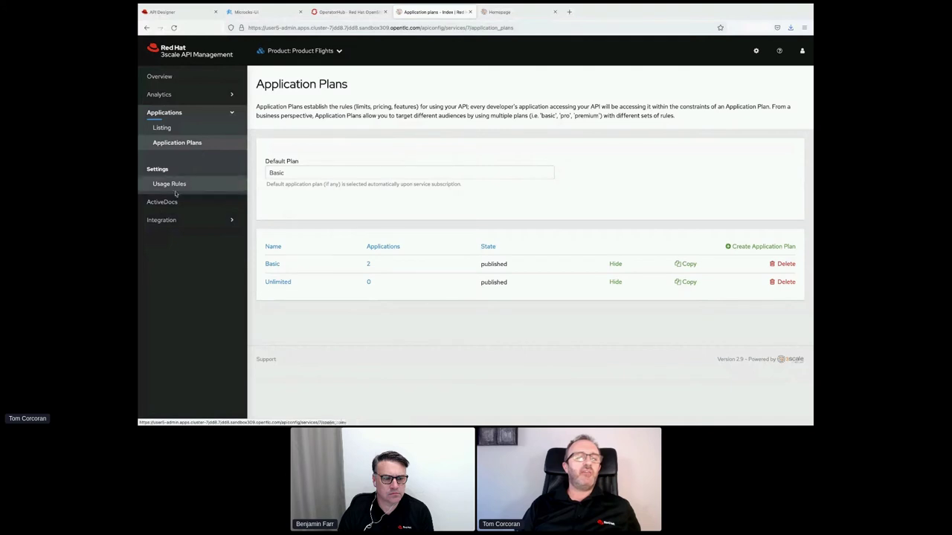
- Review the mapping rules and the backends of Product Flights, noting the backend's public path
click(163, 219)
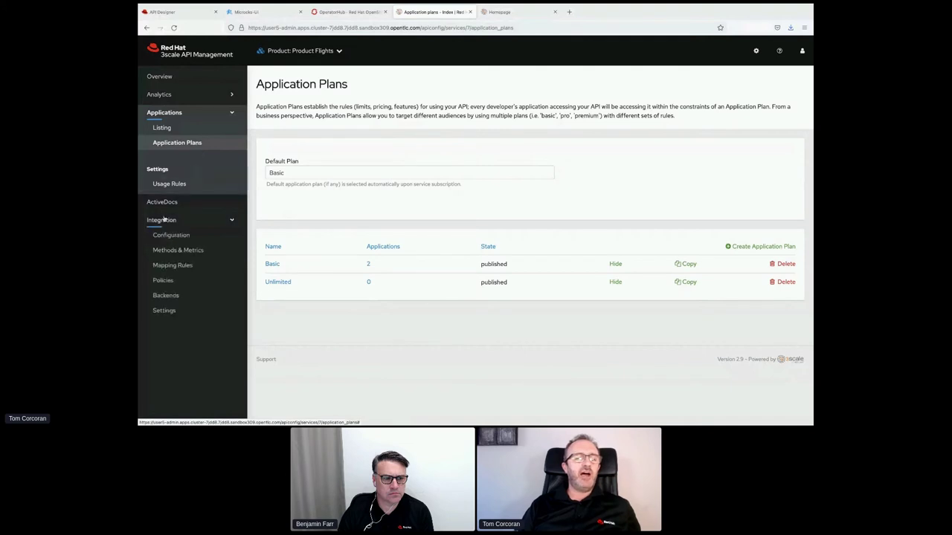
click(165, 265)
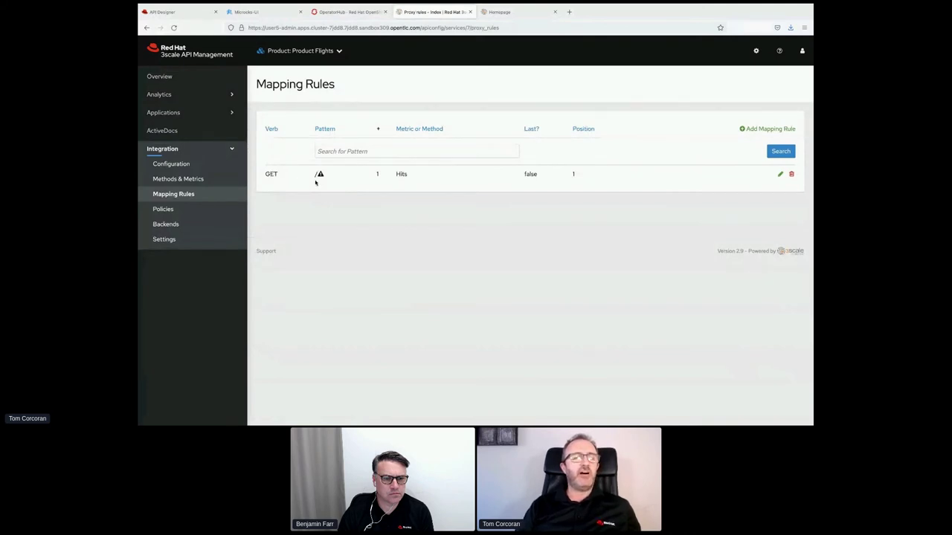
click(166, 225)
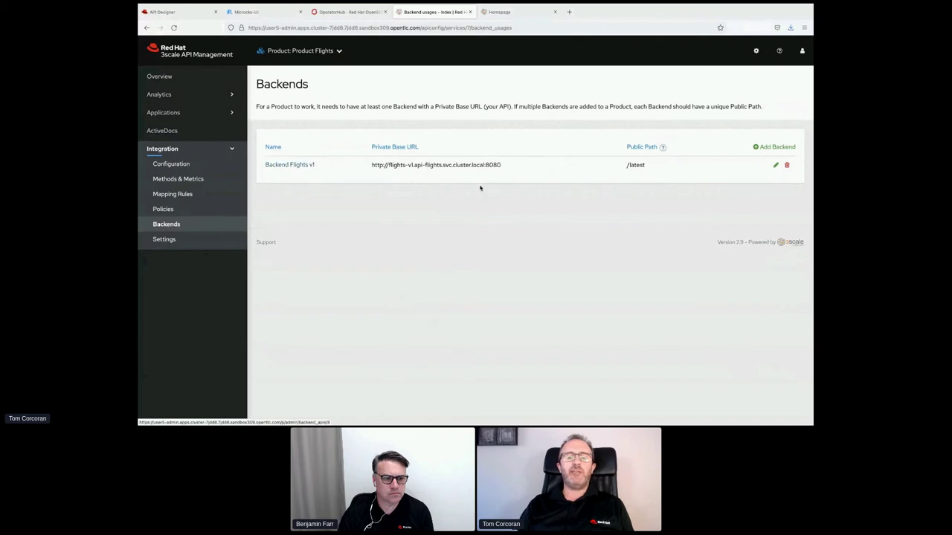
double_click(636, 164)
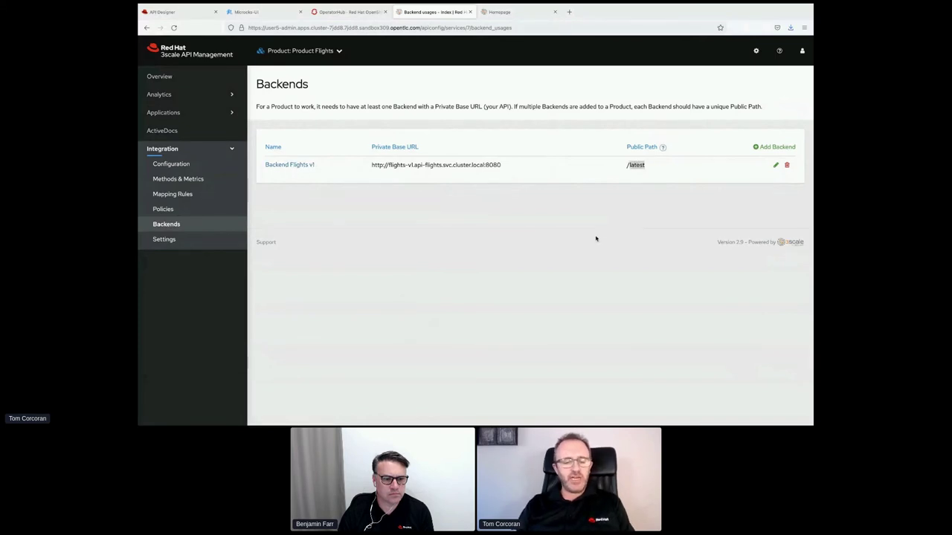
- Switch to Postman, close the MICROCKS - GET LOCATIONS request, and send the saved APICAST - GET FLIGHTS - latest request
key(super+Tab)
key(super+Tab)
key(super+Tab)
key(super+Tab)
key(super+Tab)
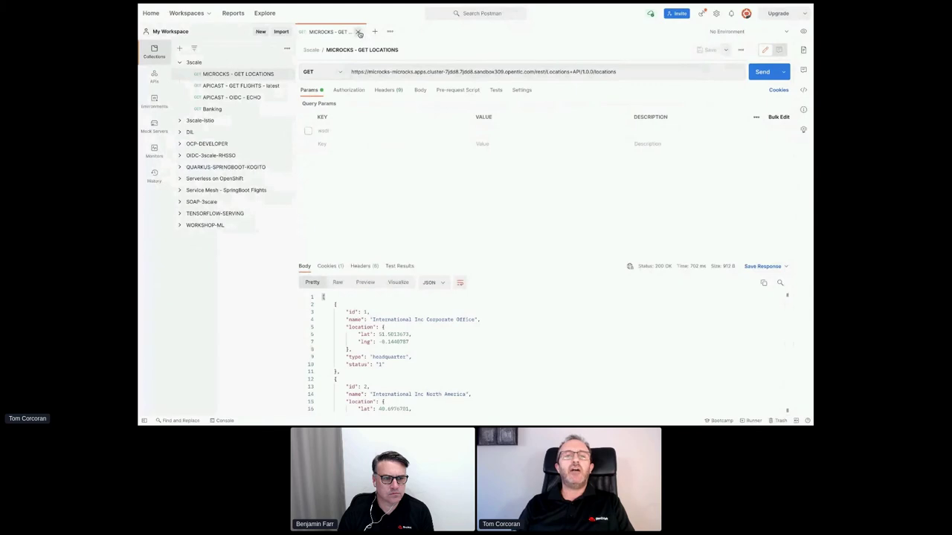
click(358, 32)
click(224, 87)
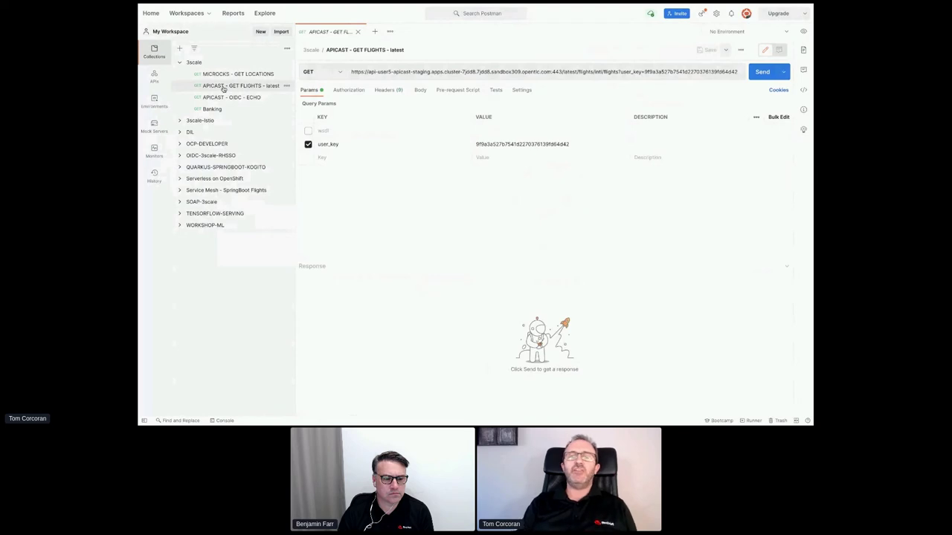
click(567, 71)
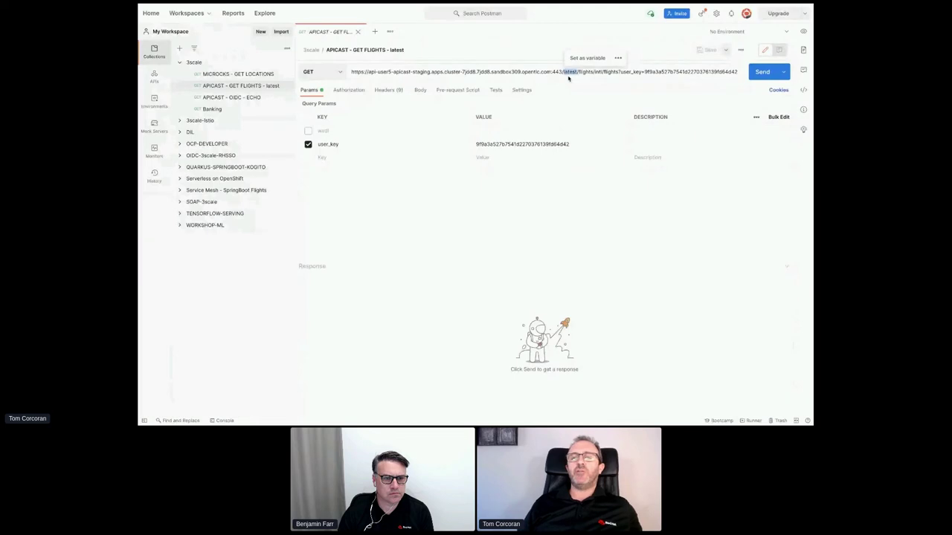
click(761, 72)
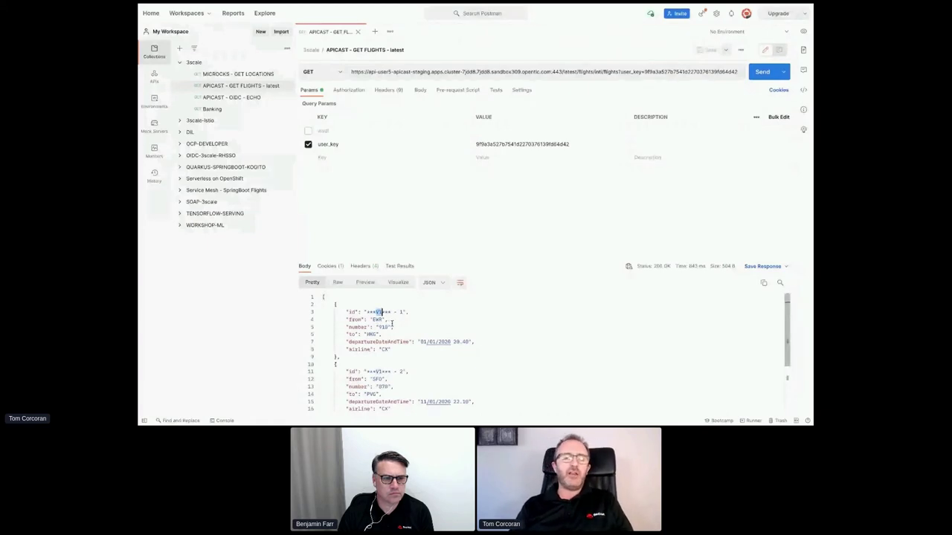
- Switch back to 3scale in Firefox and remove Backend Flights v1 from Product Flights
key(super+Tab)
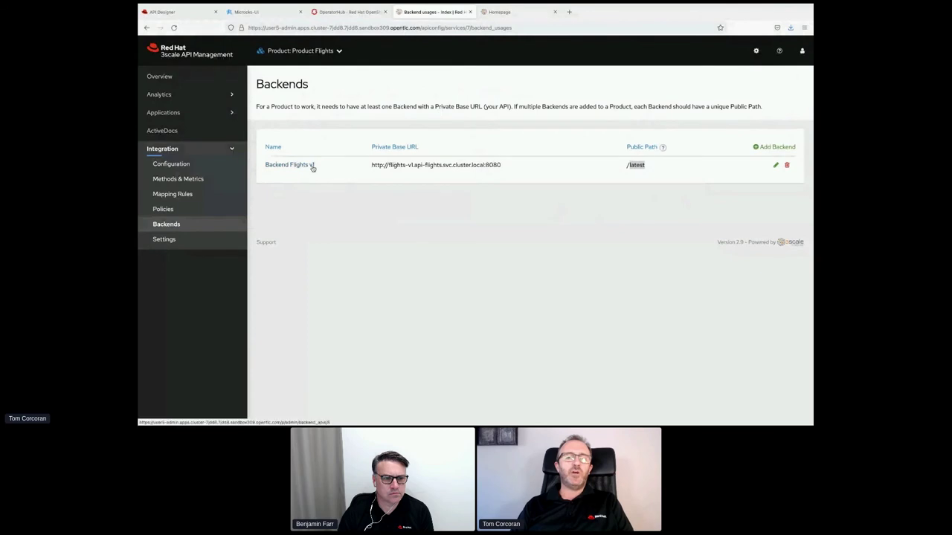
click(787, 165)
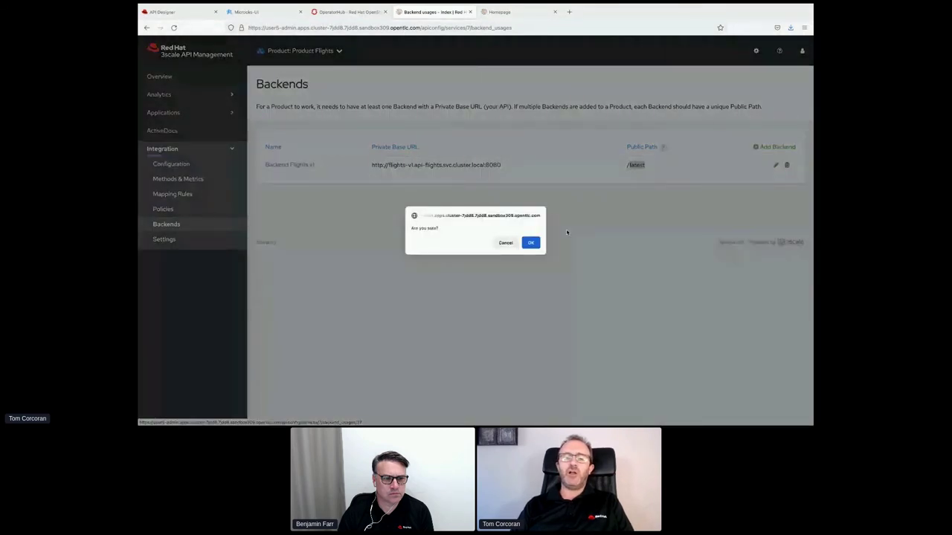
click(533, 245)
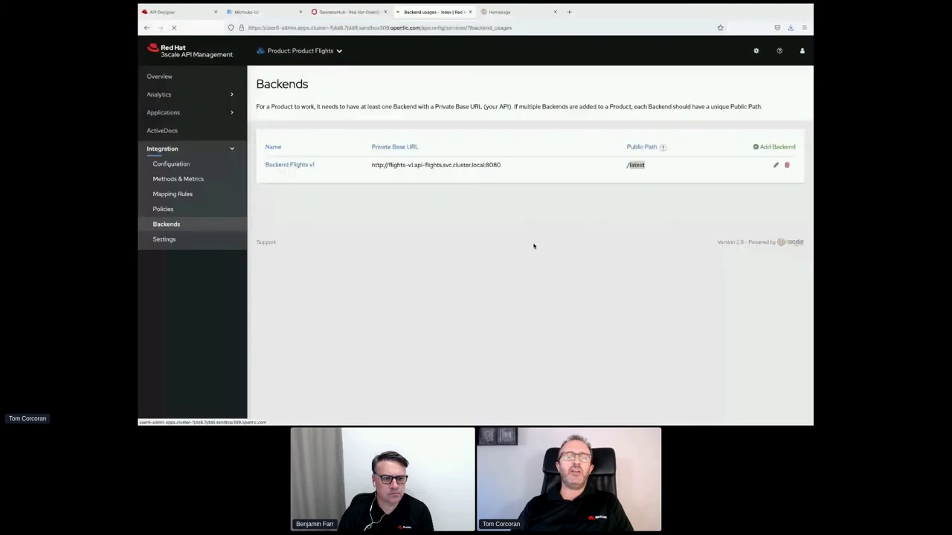
- Add Backend Flights v2 to the product with path /latest and promote v. 13 to Staging APIcast
click(774, 147)
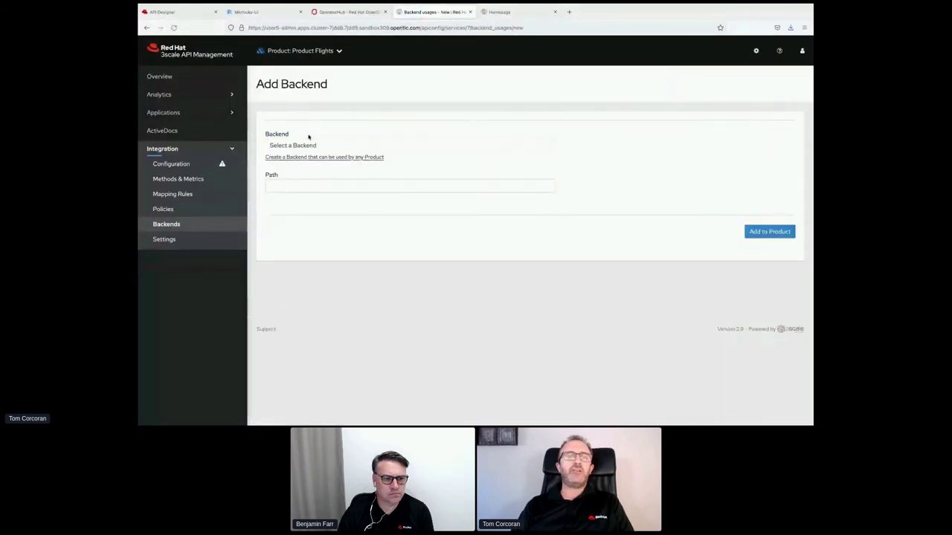
click(297, 145)
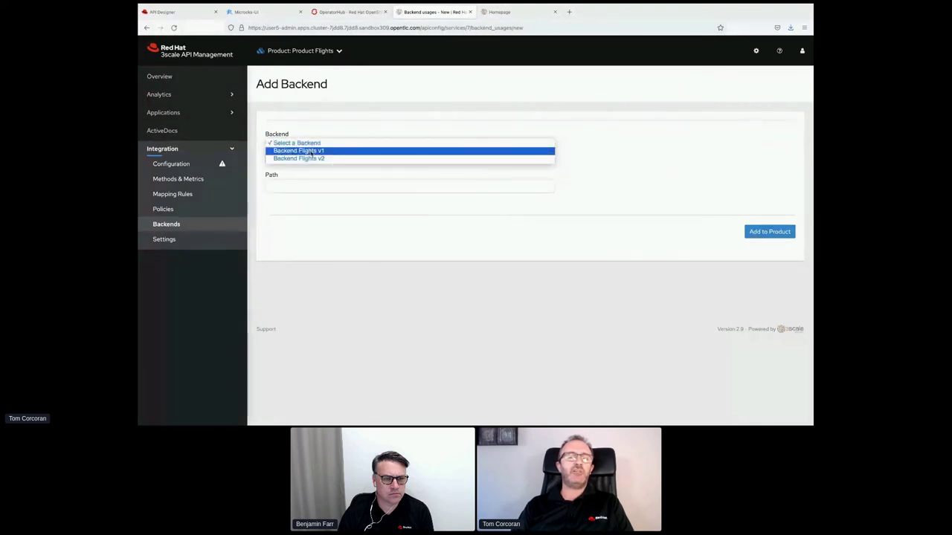
click(298, 159)
click(293, 186)
click(294, 196)
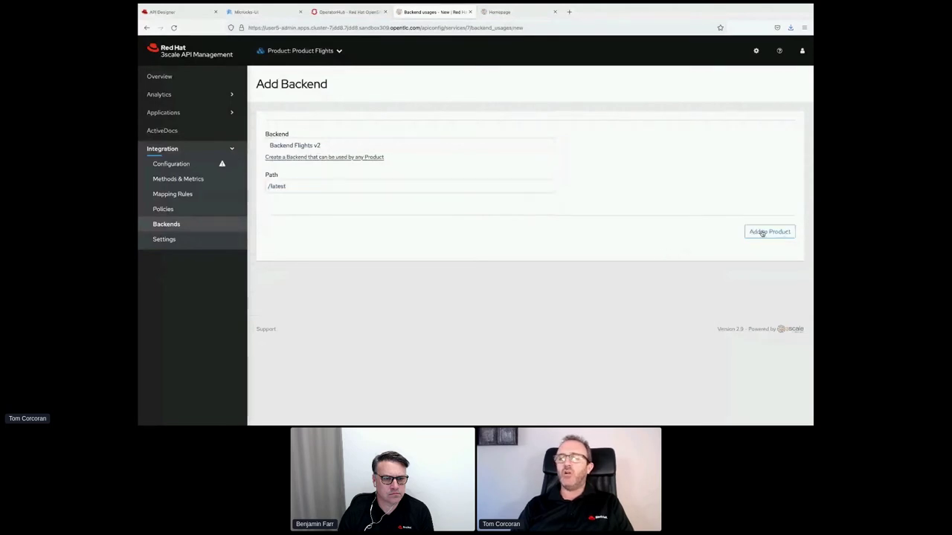
click(761, 231)
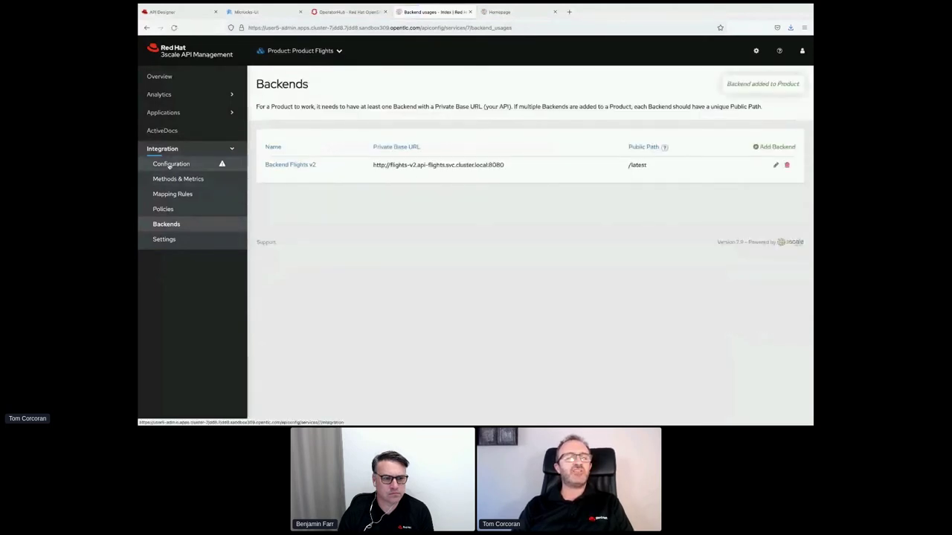
click(169, 165)
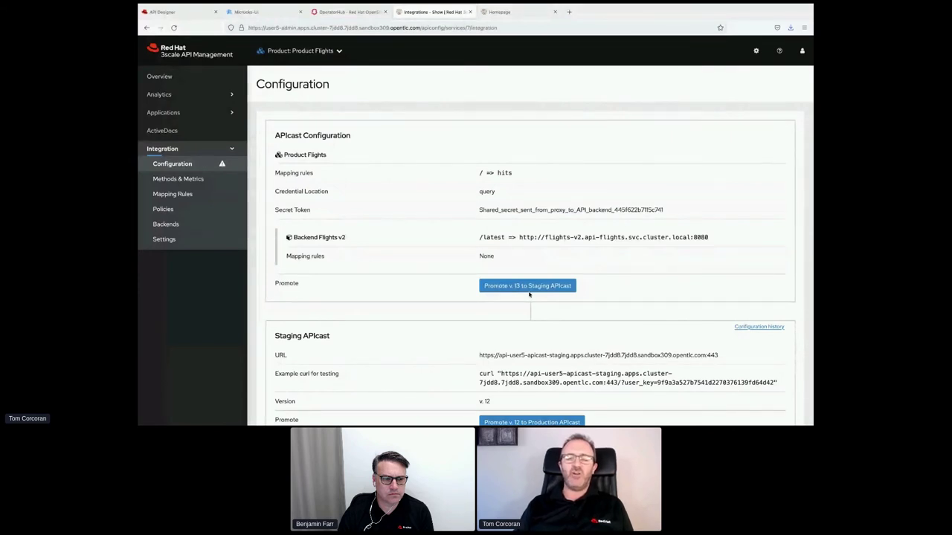
click(529, 289)
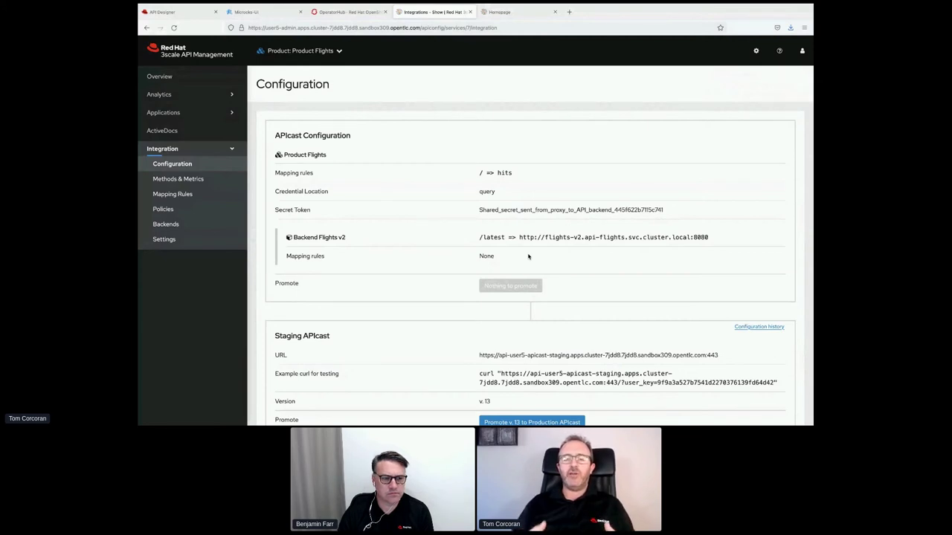
- Switch to Postman and resend the unchanged APICAST - GET FLIGHTS - latest request to check which backend version answers
key(super+Tab)
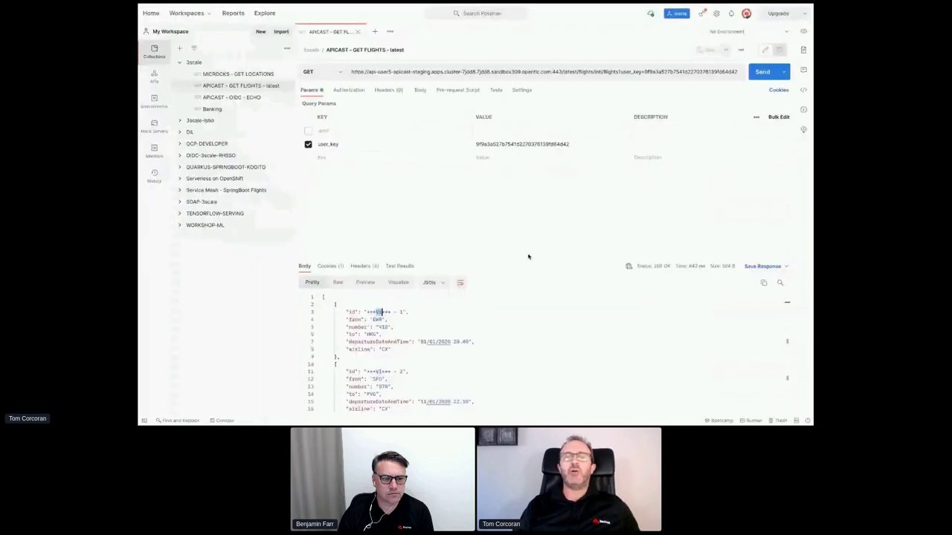
click(567, 73)
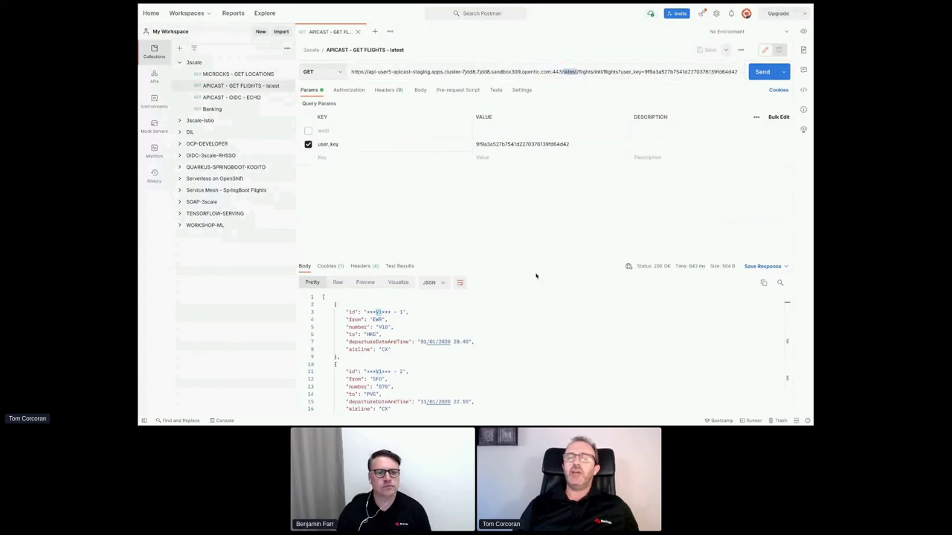
click(375, 312)
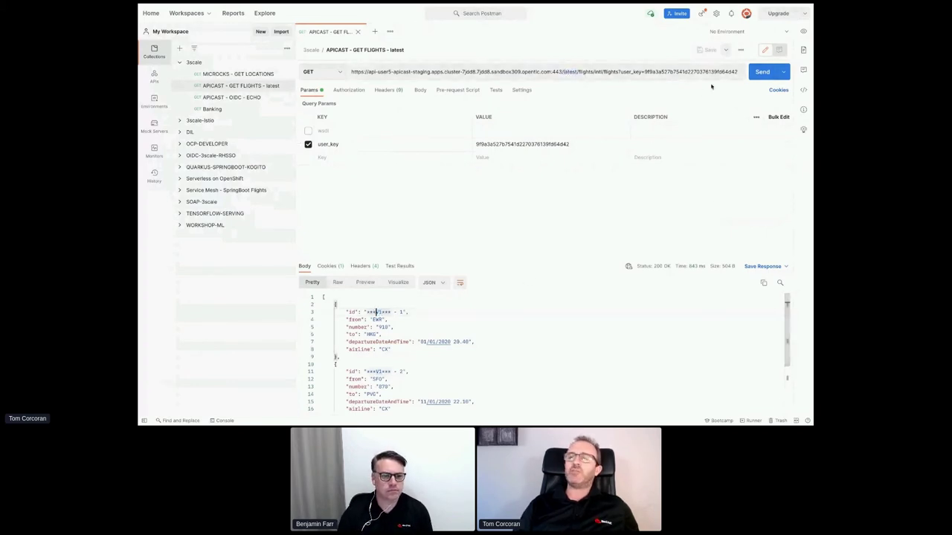
click(764, 78)
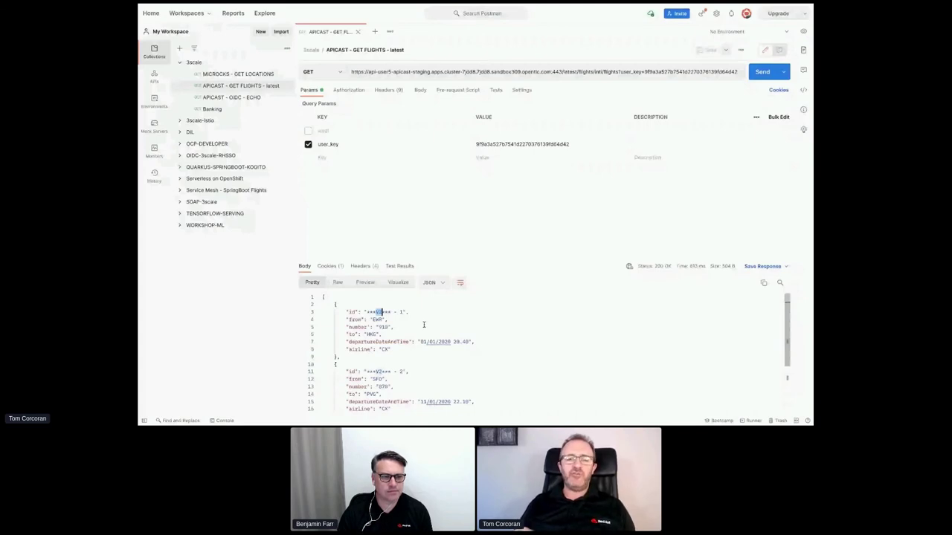
- Switch to the terminal
key(super+Tab)
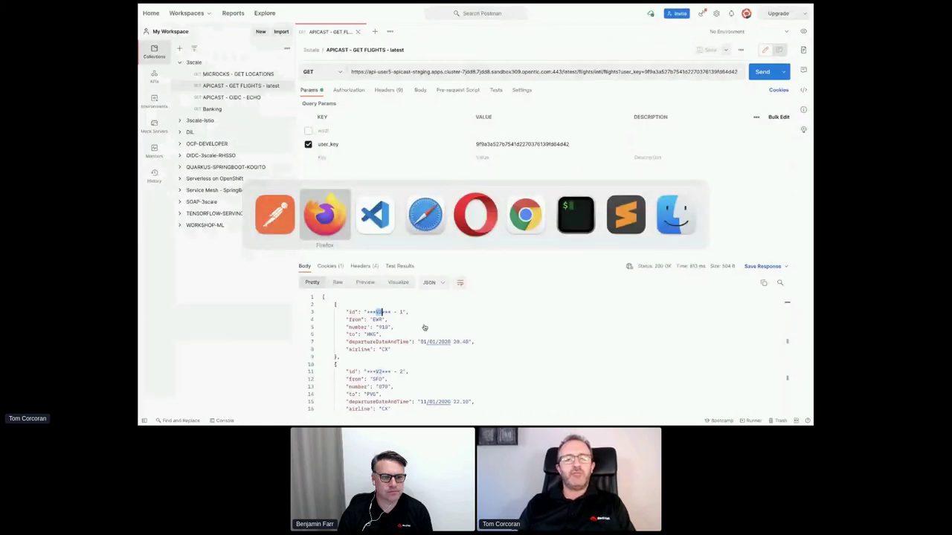
key(super+Tab)
key(super+Tab)
key(super+Tab)
key(super+Tab)
key(super+Tab)
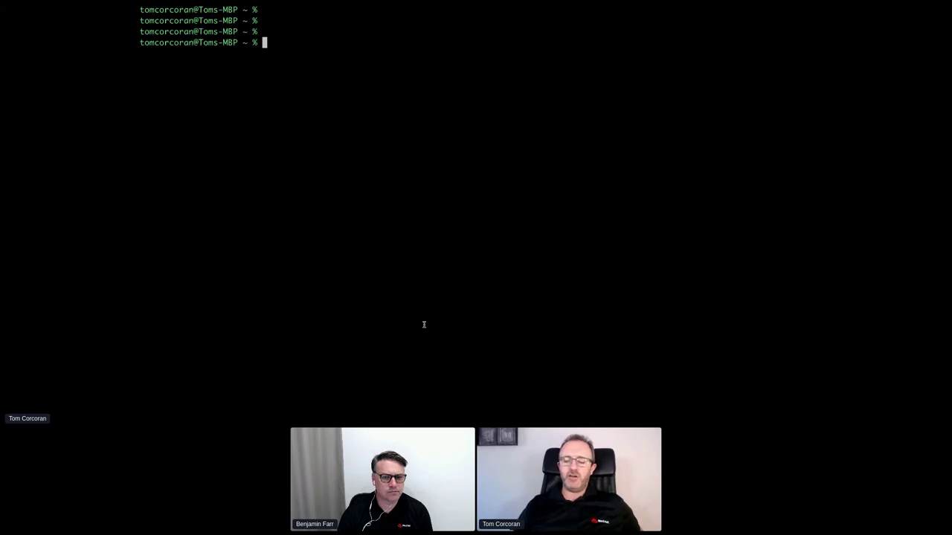
text(clear)
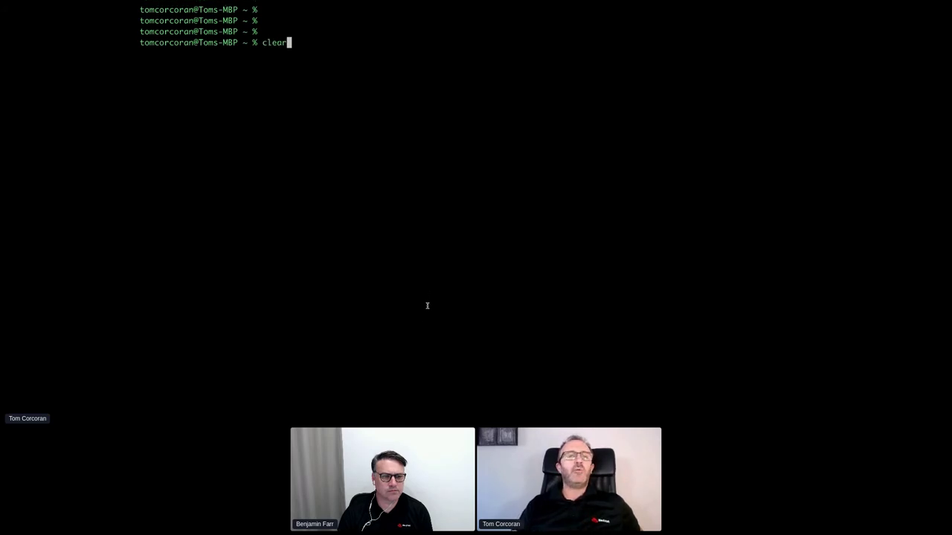
key(BackSpace)
key(BackSpace)
key(BackSpace)
key(BackSpace)
key(BackSpace)
- Run 3scale import openapi with --default-credentials-userkey user_key and -d, giving the access-token tenant URL and flights-toolbox.json from Downloads; check the created endpoint
key(super+v)
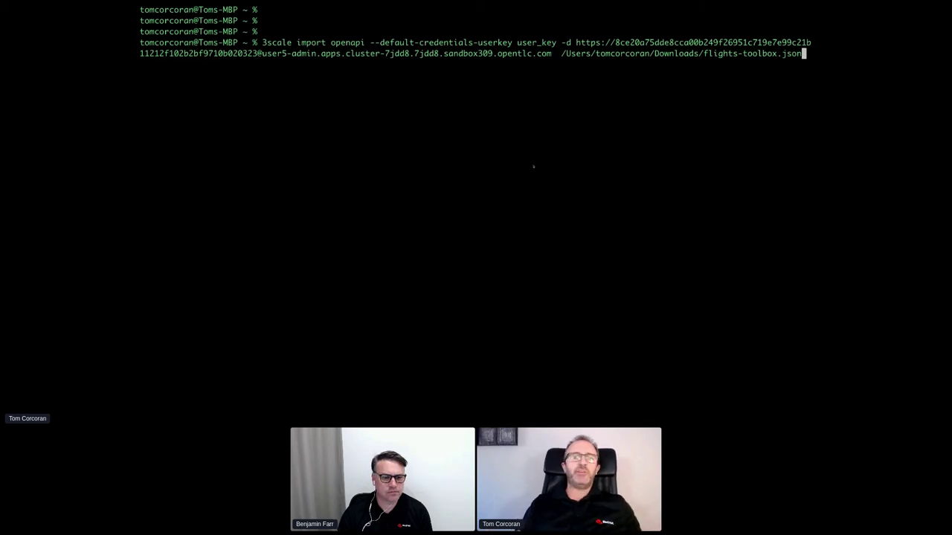
key(Return)
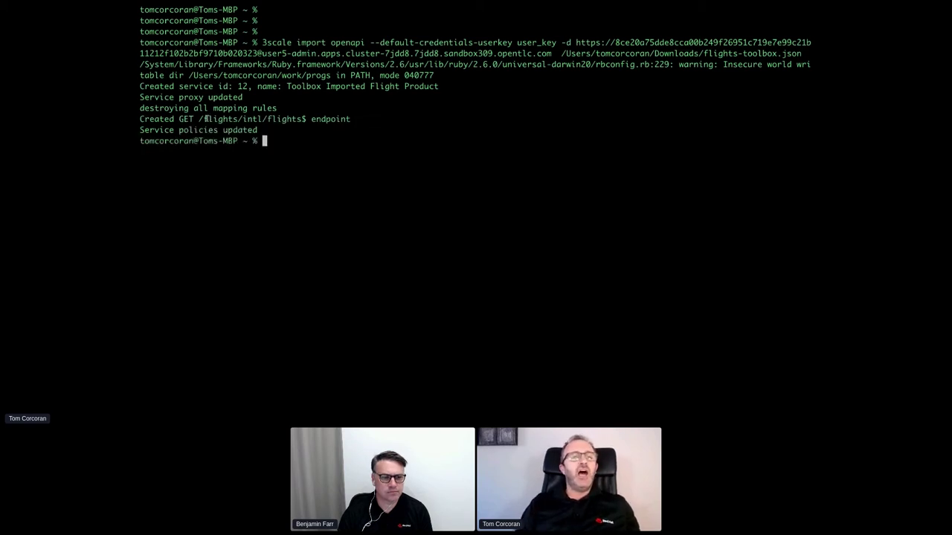
drag(198, 119, 302, 119)
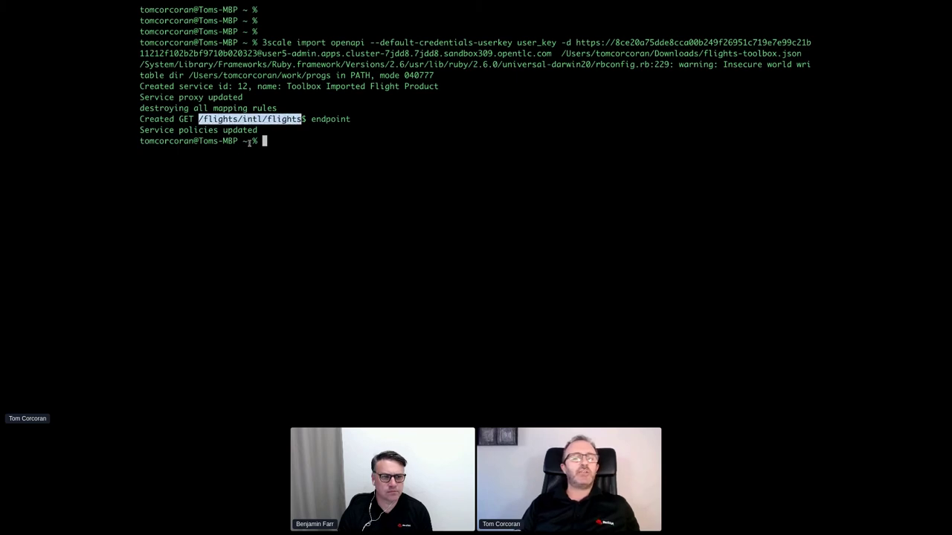
- Switch to 3scale in Firefox, reload the configuration page, and open Toolbox Imported Flight Product from the API list
key(super+Tab)
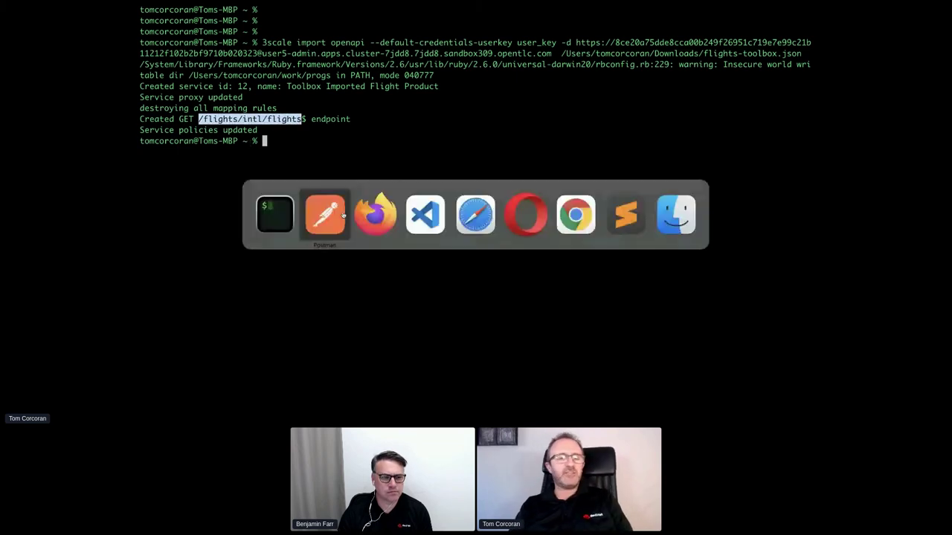
key(super+Tab)
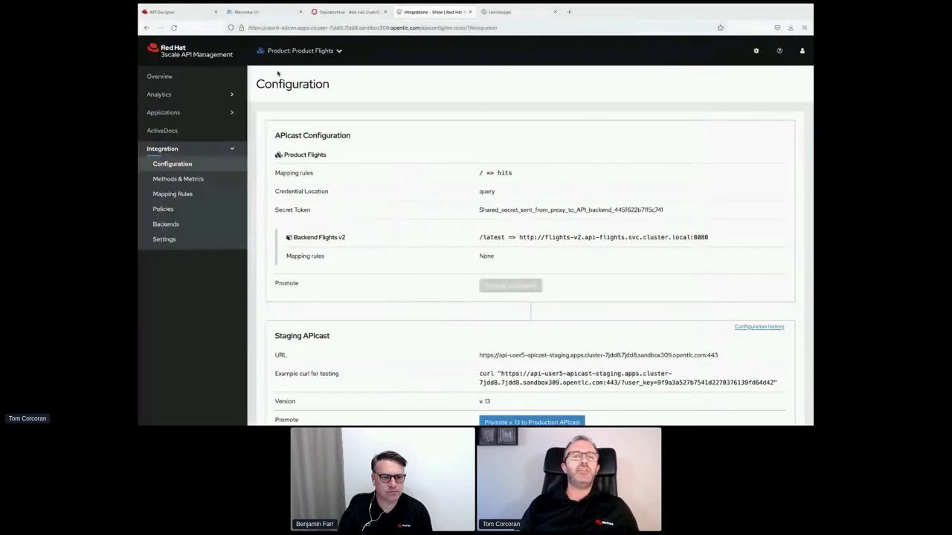
click(294, 50)
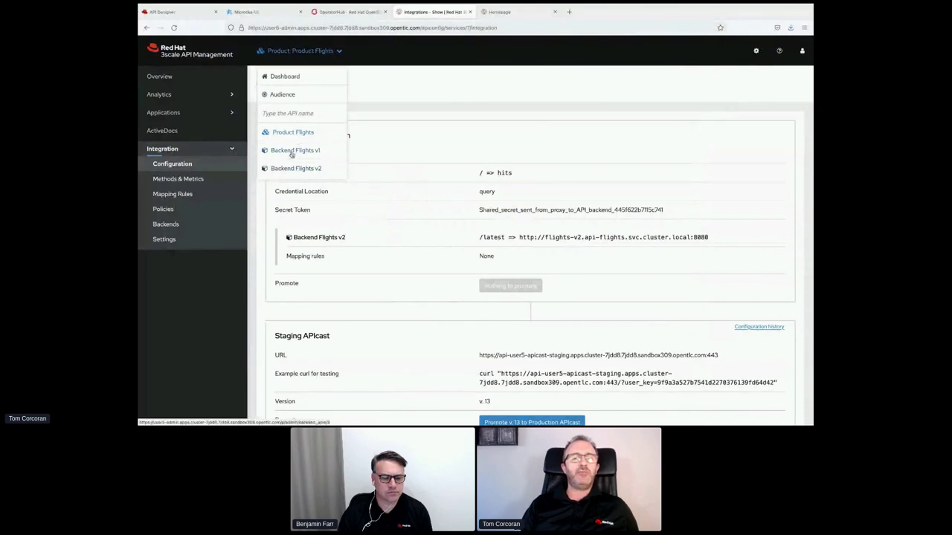
click(247, 70)
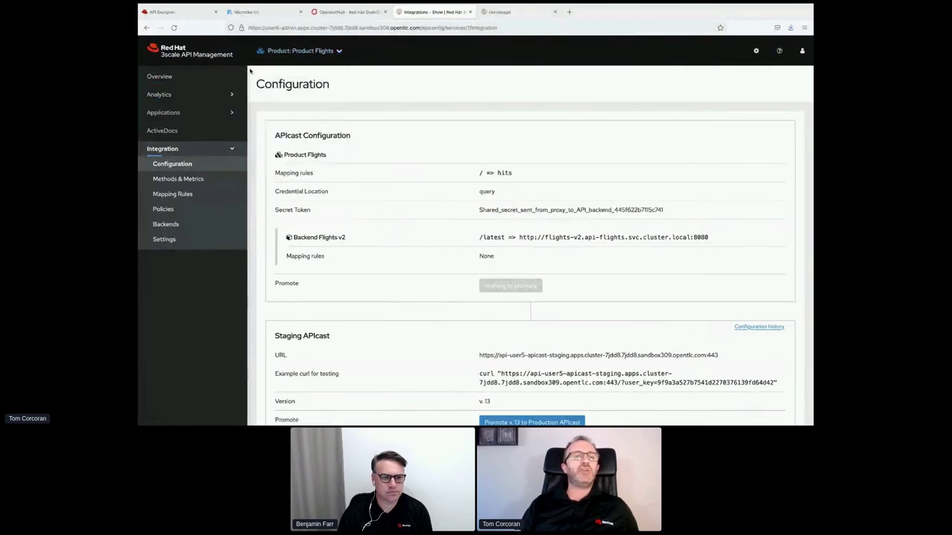
click(173, 27)
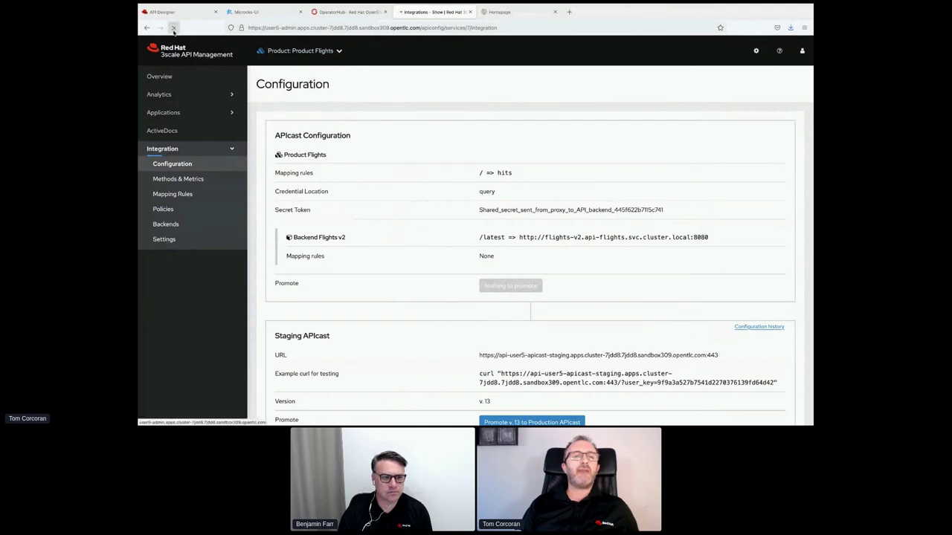
click(326, 52)
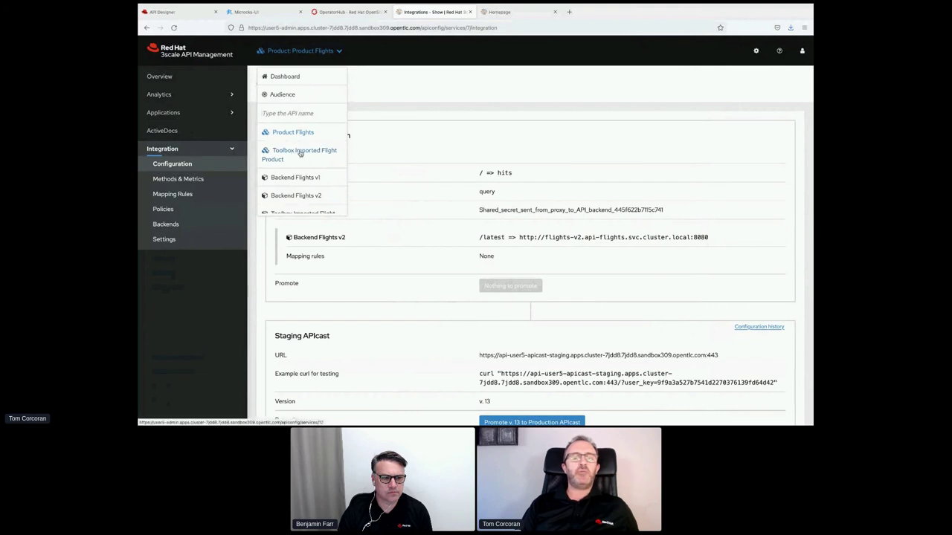
scroll(309, 154, down, 1)
scroll(309, 155, down, 1)
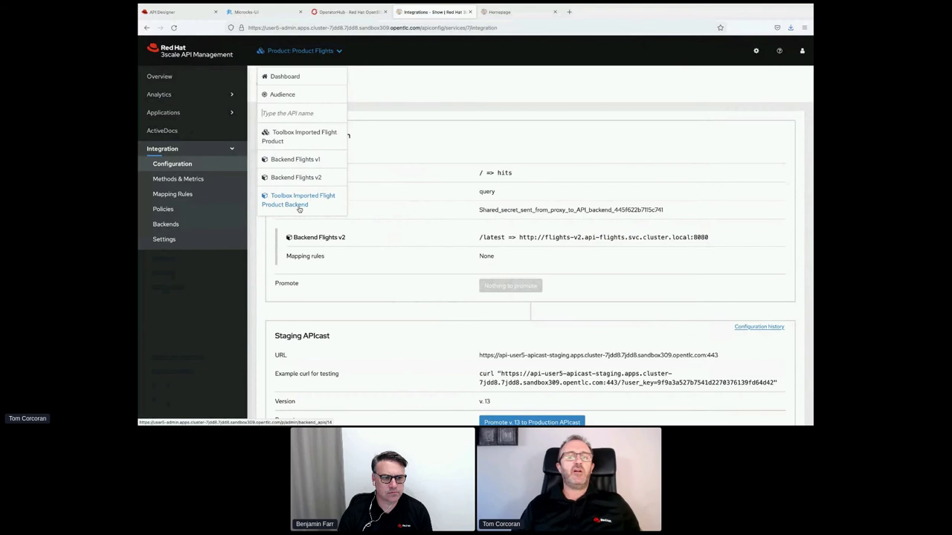
click(297, 133)
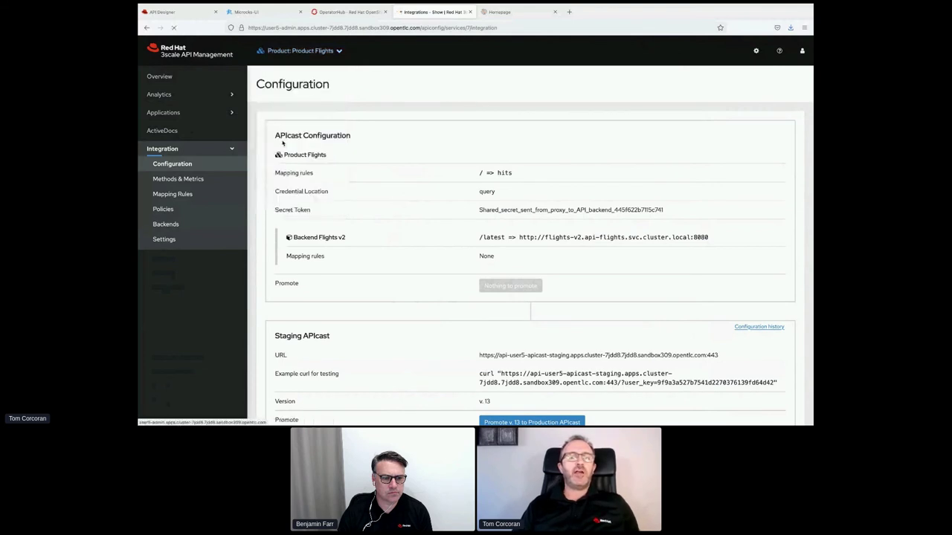
- Examine the Traffic analytics of Toolbox Imported Flight Product, focusing on the flight method listed under Hits
click(157, 94)
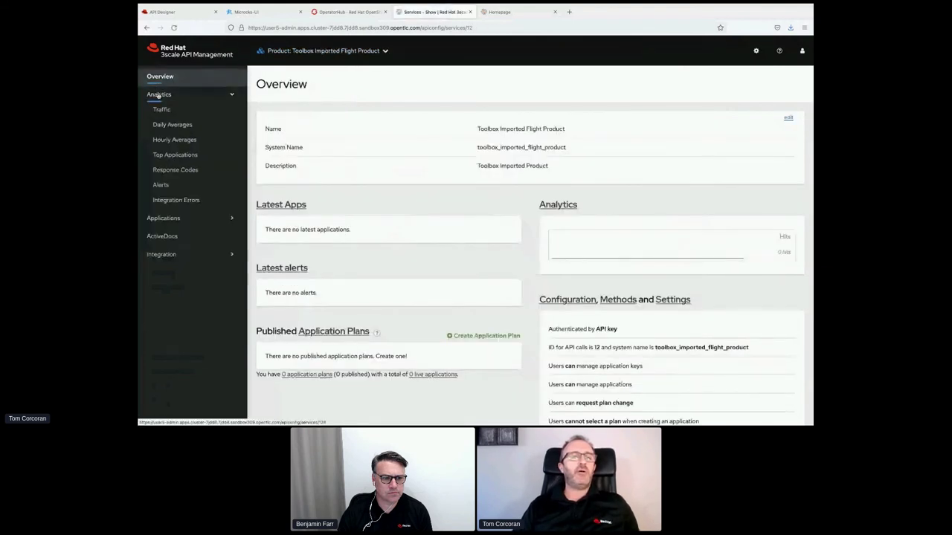
click(161, 111)
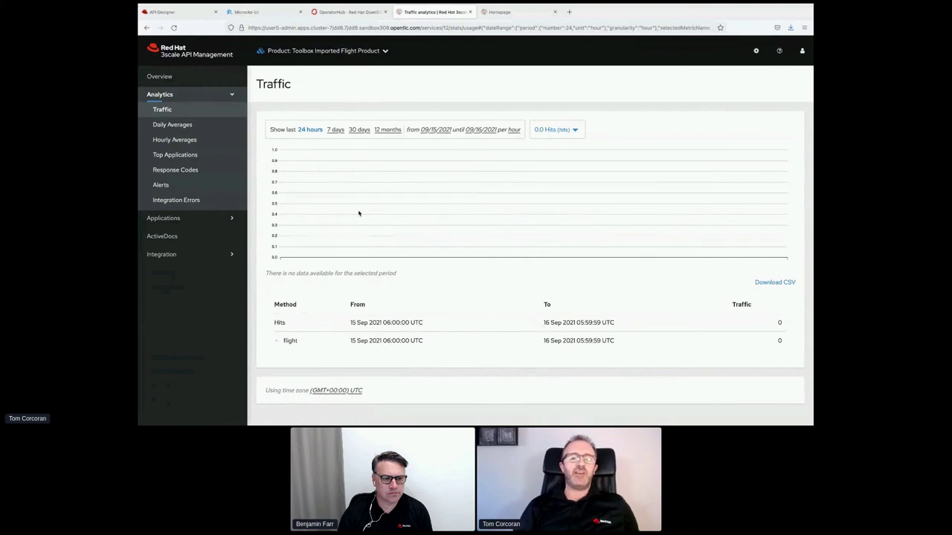
double_click(290, 340)
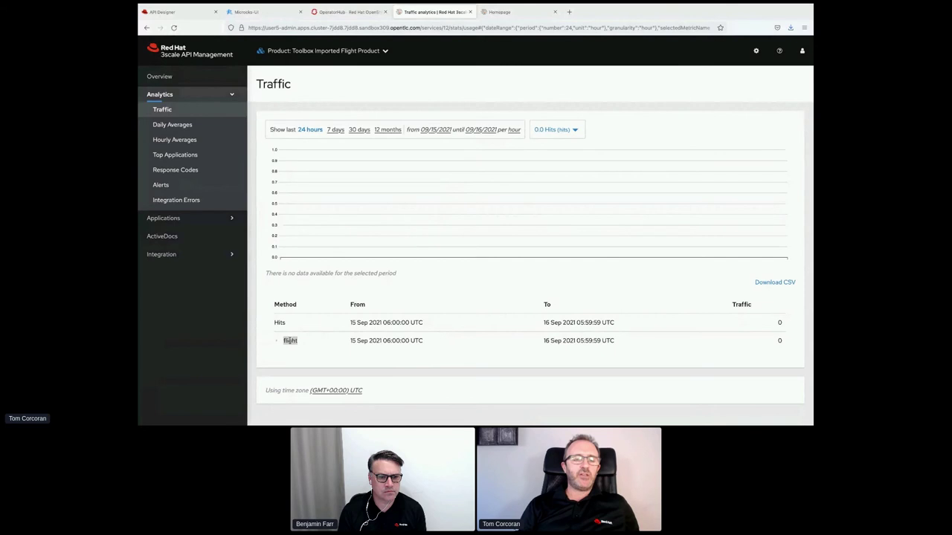
- Create an application plan named Flights Plan with system name flights-plan for the imported flight product
click(173, 219)
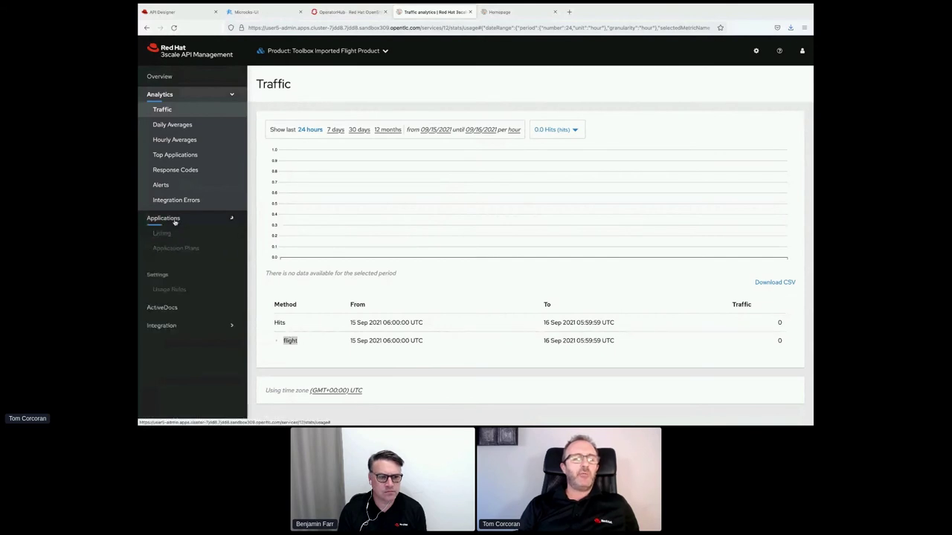
click(172, 249)
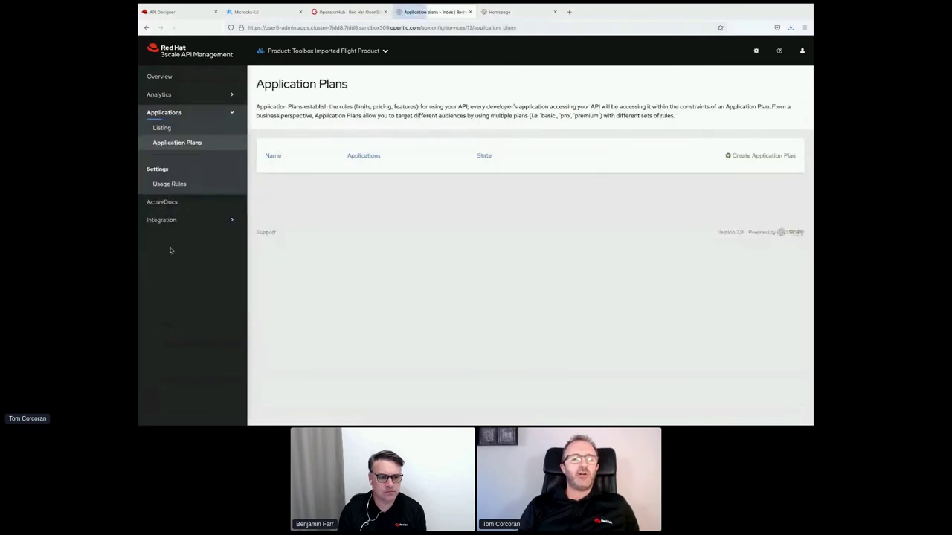
click(760, 156)
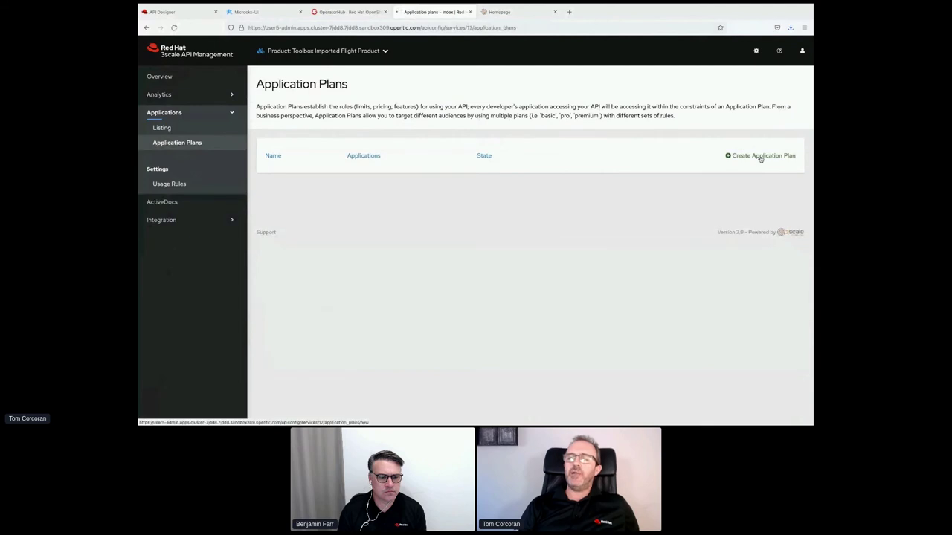
click(301, 145)
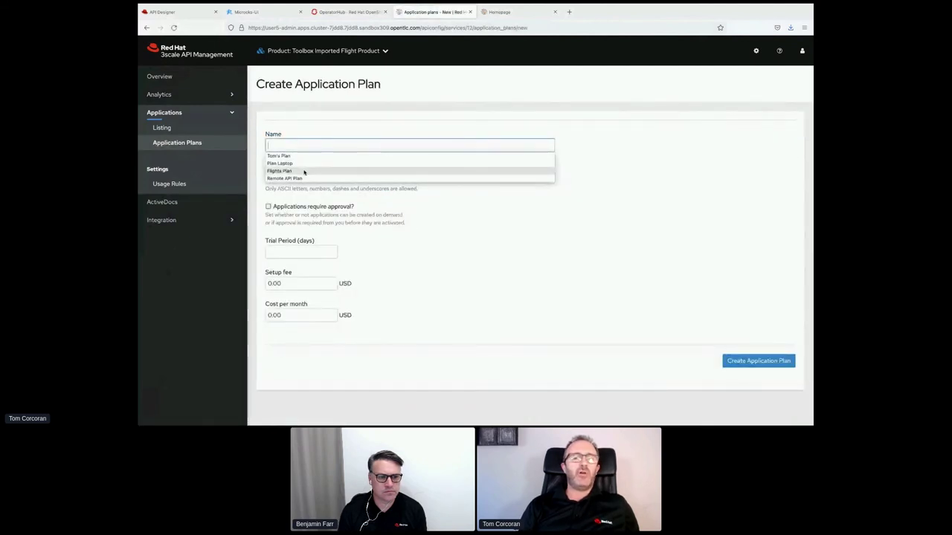
click(301, 173)
click(298, 175)
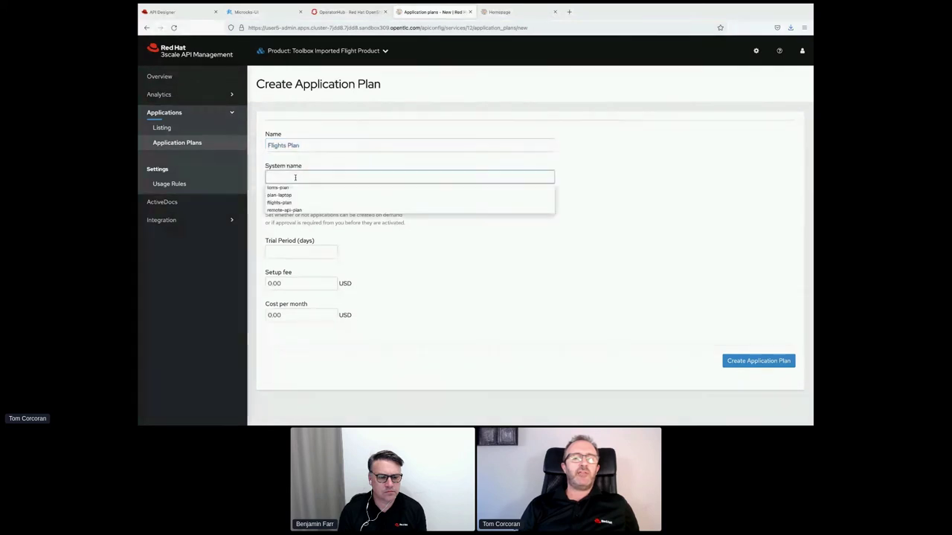
click(296, 202)
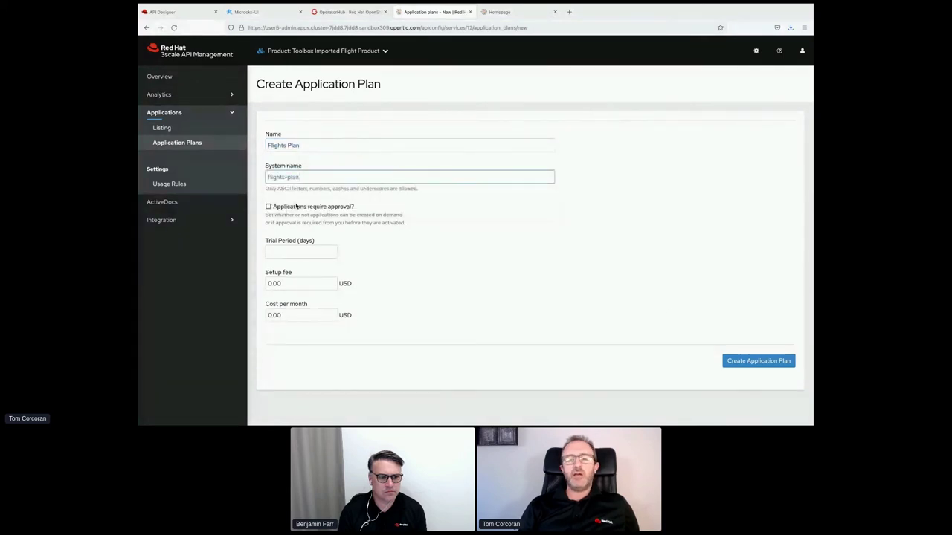
click(757, 361)
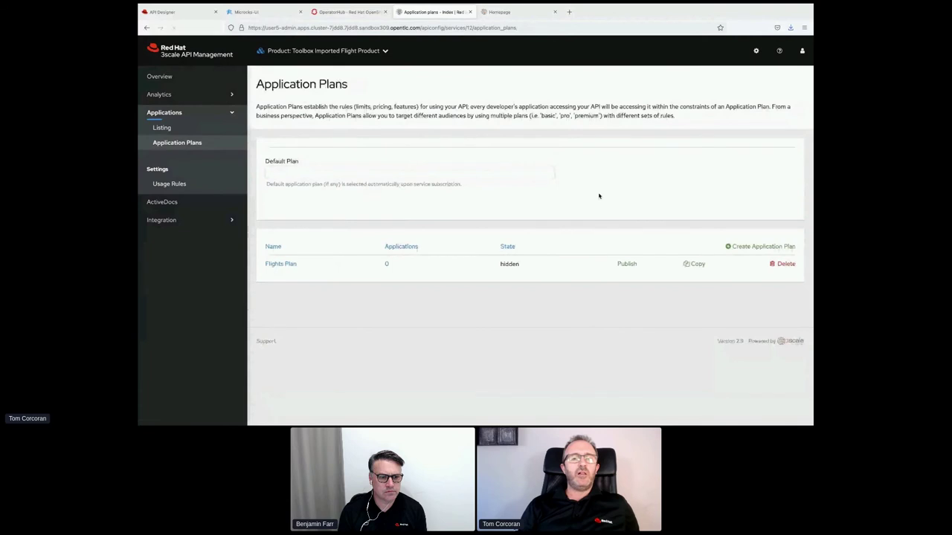
- Open Flights Plan and examine the pricing rules of the product-level flight method
click(279, 264)
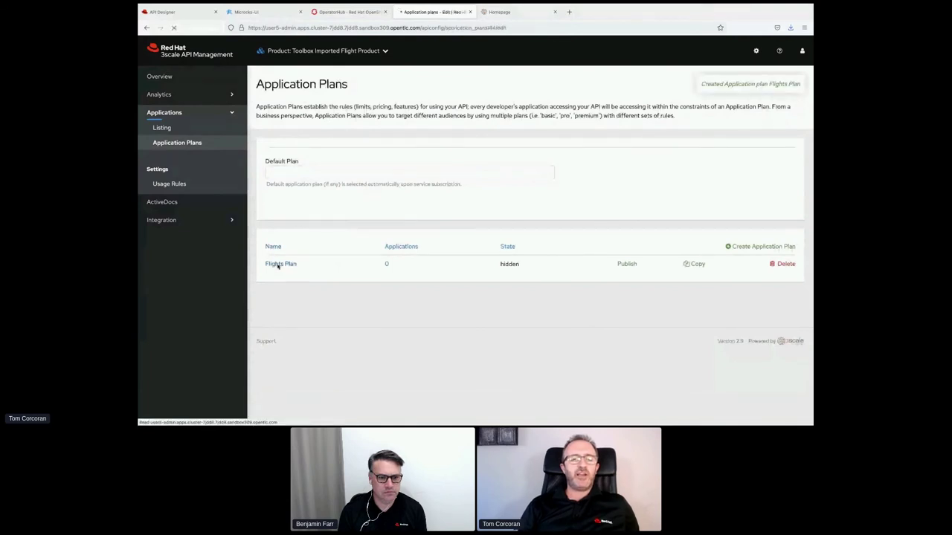
scroll(328, 261, down, 5)
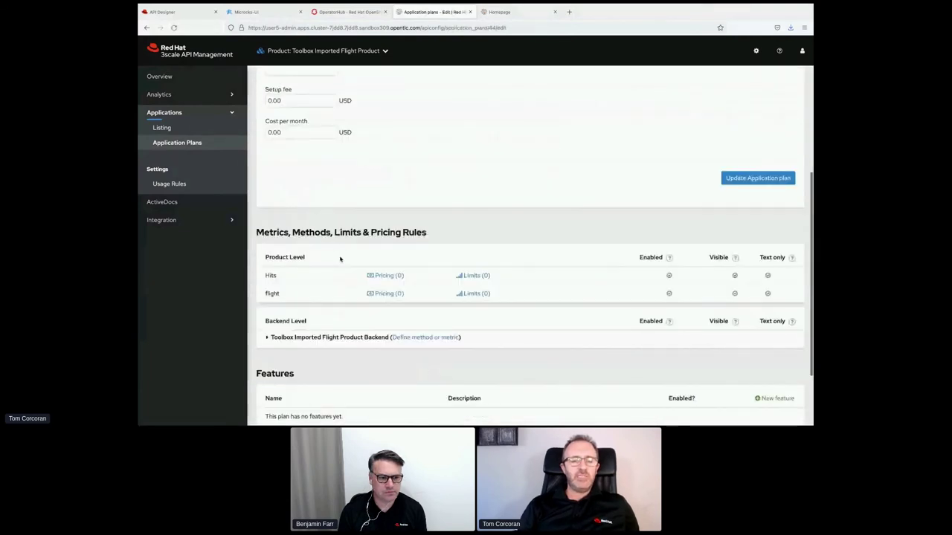
scroll(340, 258, down, 1)
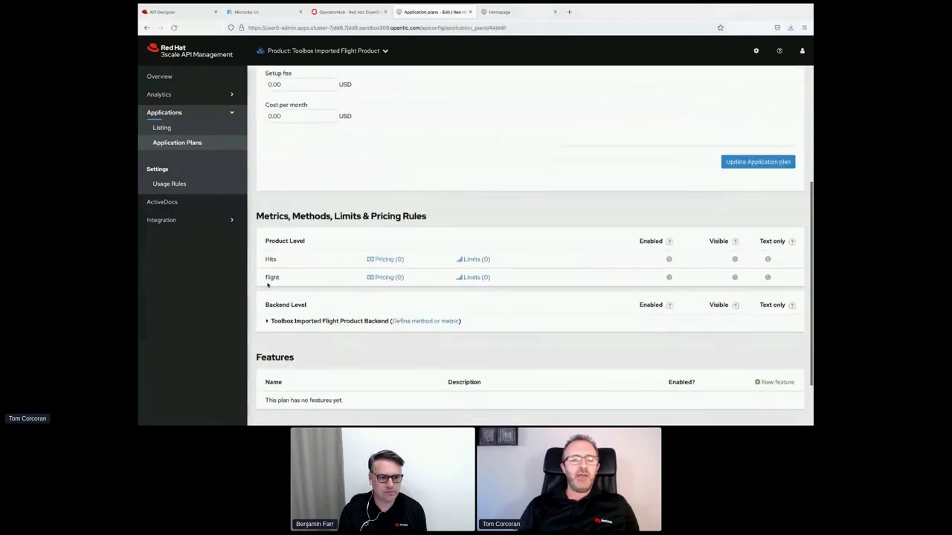
click(387, 278)
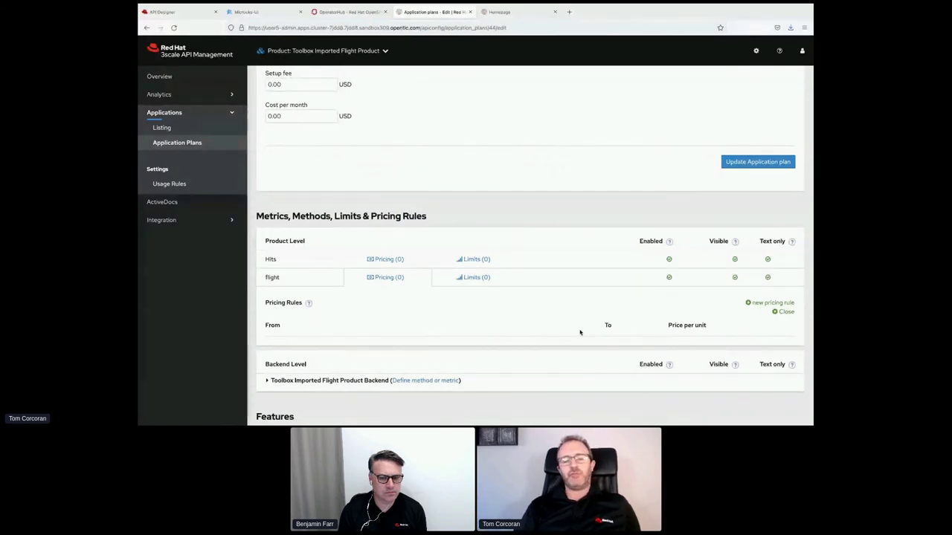
- Examine the flight method's usage limits and the period options for a new limit, without adding one
click(473, 278)
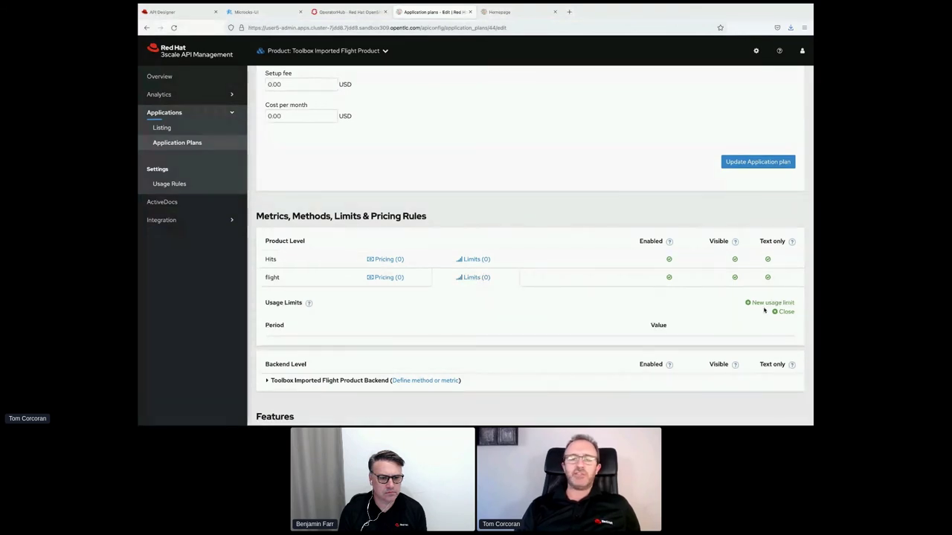
click(768, 303)
click(469, 220)
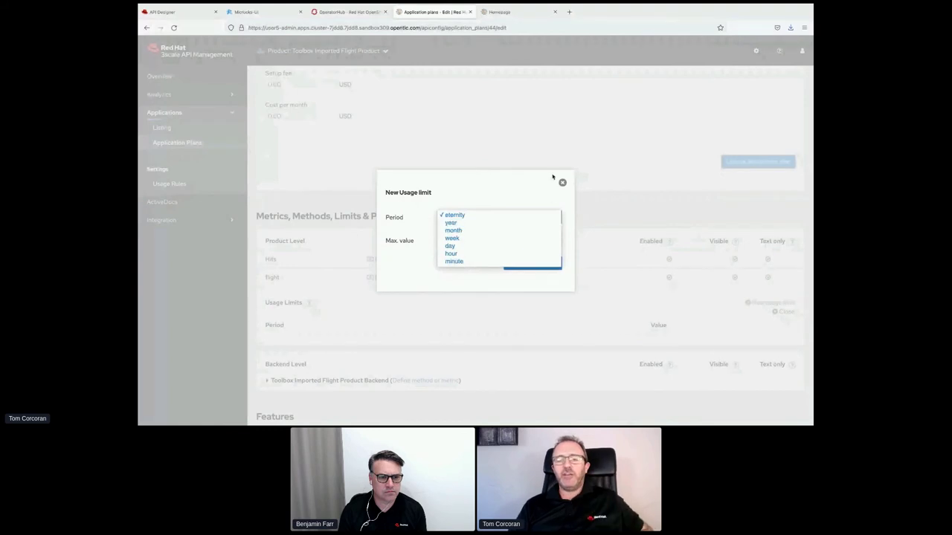
click(562, 182)
click(563, 182)
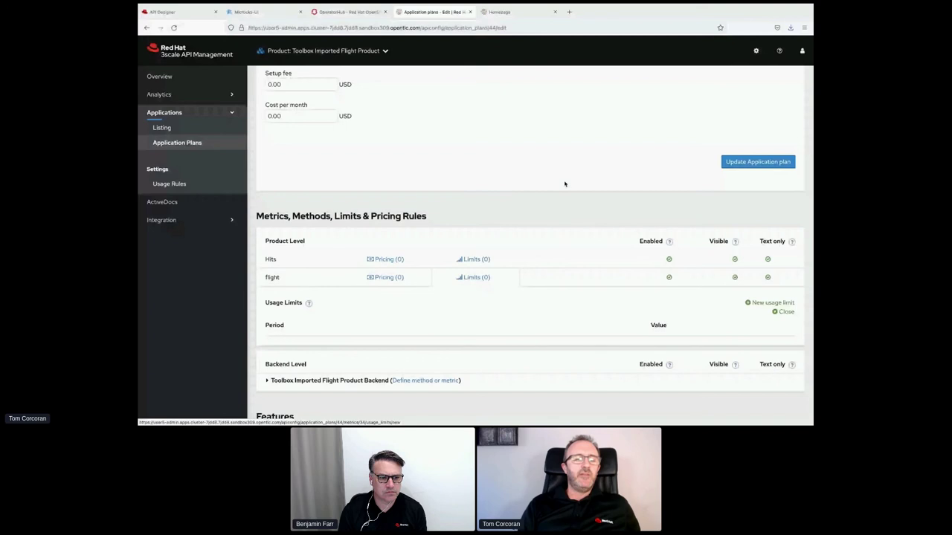
- Inspect the imported product's mapping rule pattern and its backend's private base URL
click(162, 221)
click(167, 296)
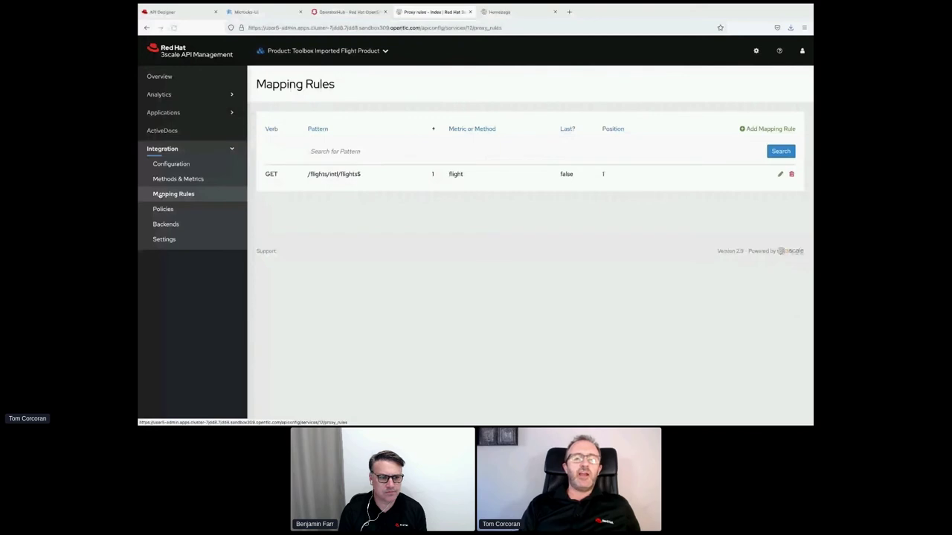
triple_click(336, 173)
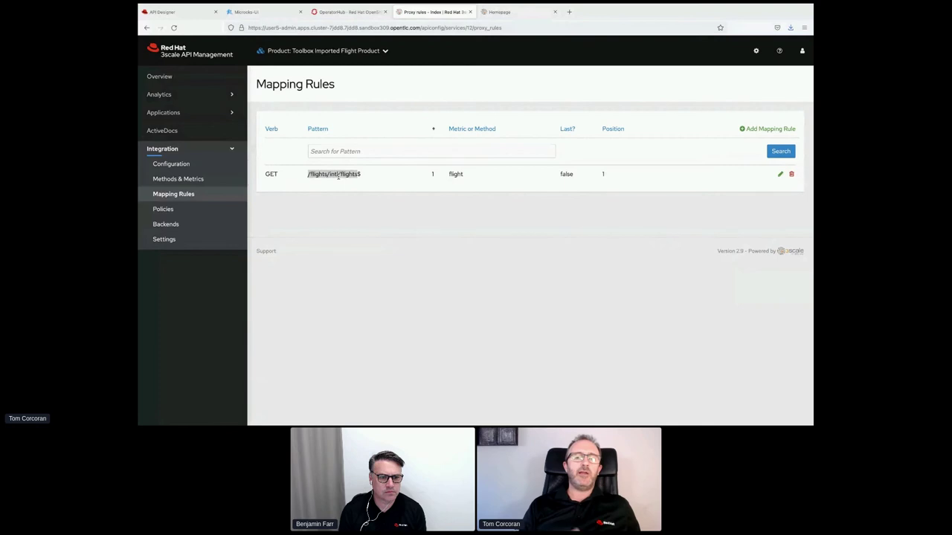
click(165, 224)
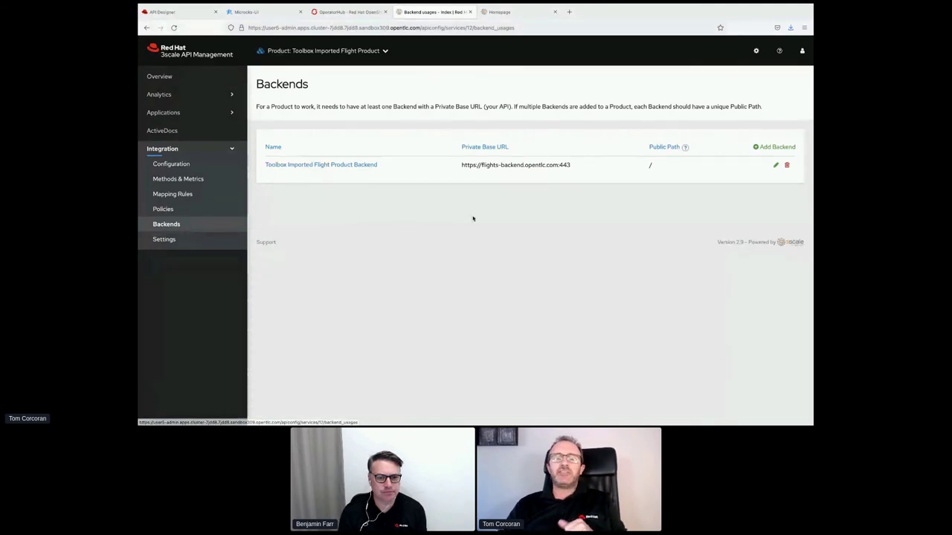
double_click(511, 165)
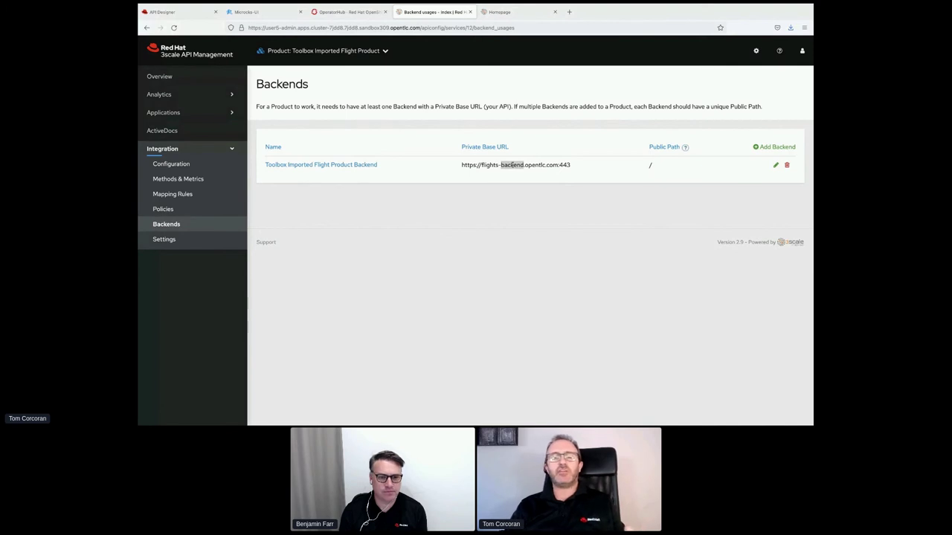
- Switch to the terminal and highlight the flights-toolbox.json file path in the 3scale import command
key(super+Tab)
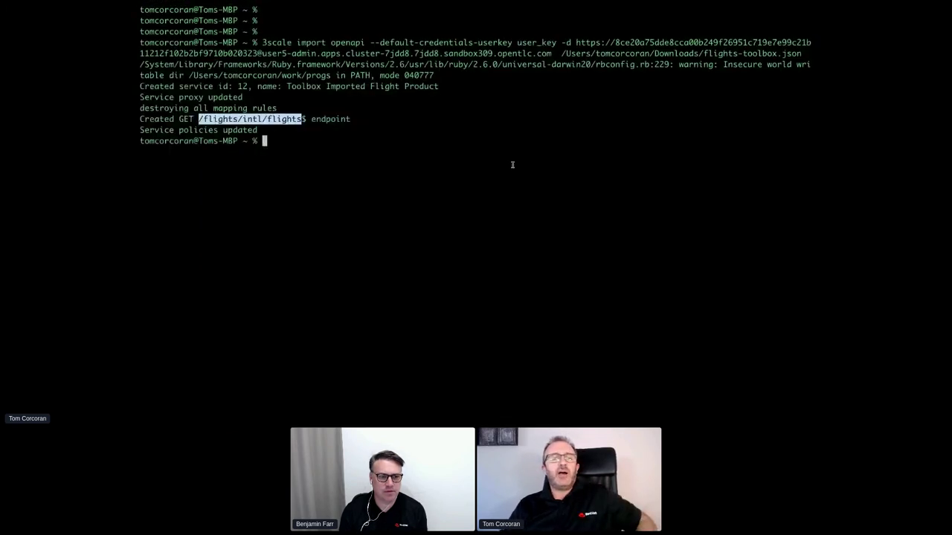
click(502, 165)
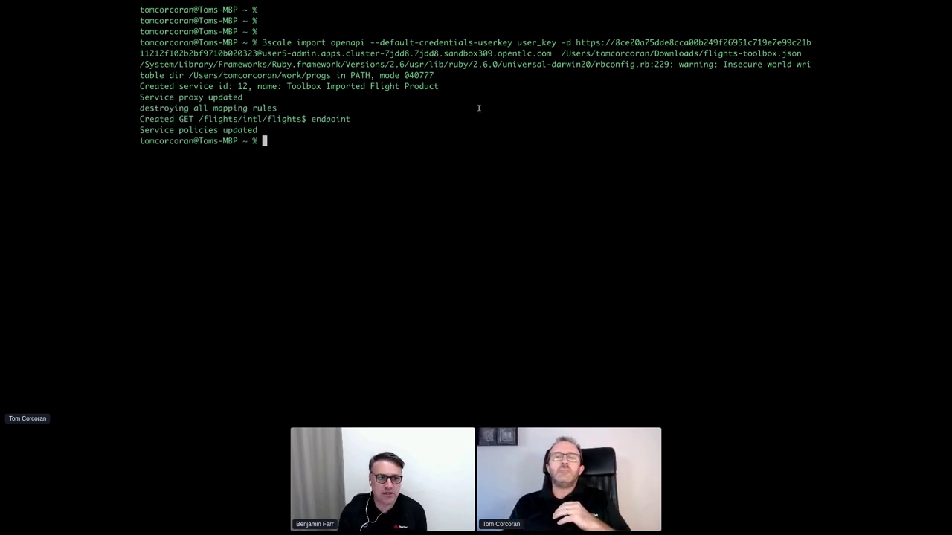
drag(562, 54, 802, 53)
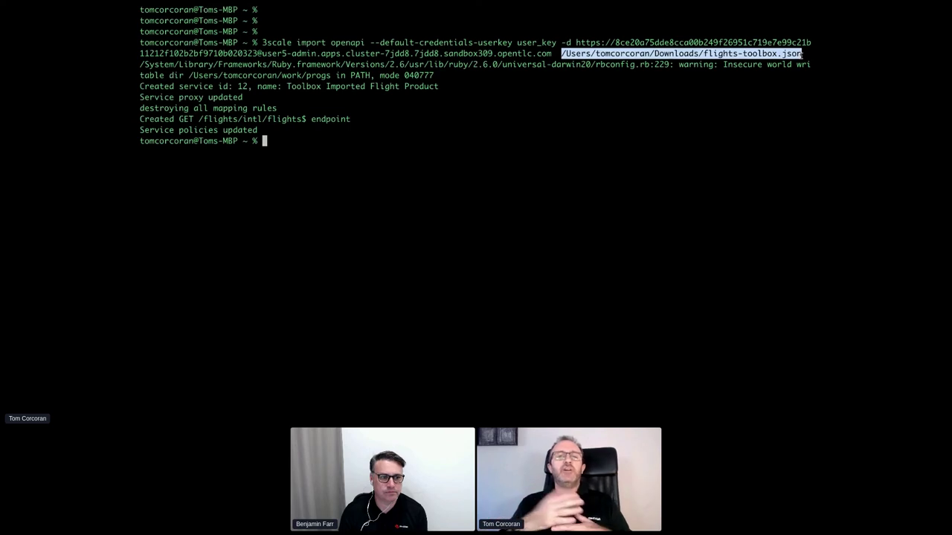
- Switch to the slide presentation and advance from API as a Product to the API Lifecycle and Stack slide
key(super+Tab)
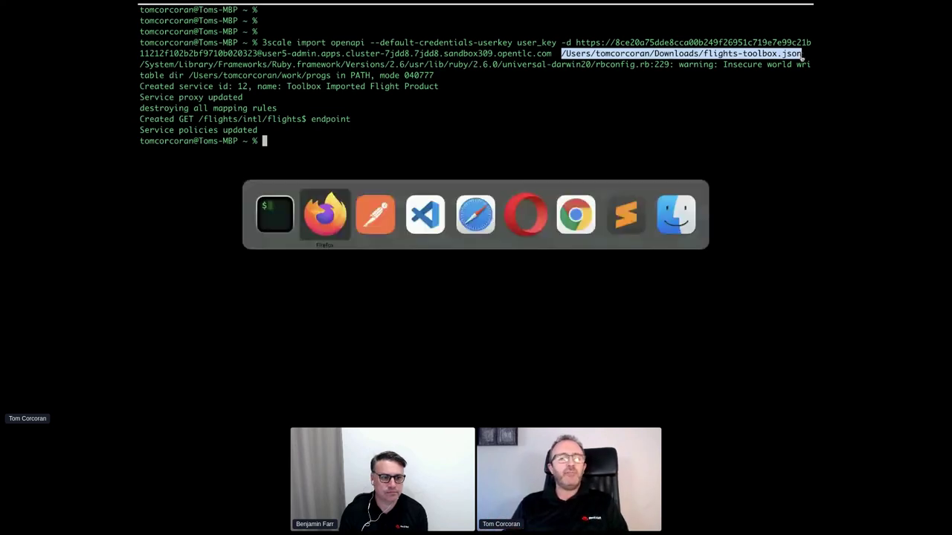
key(super+Tab)
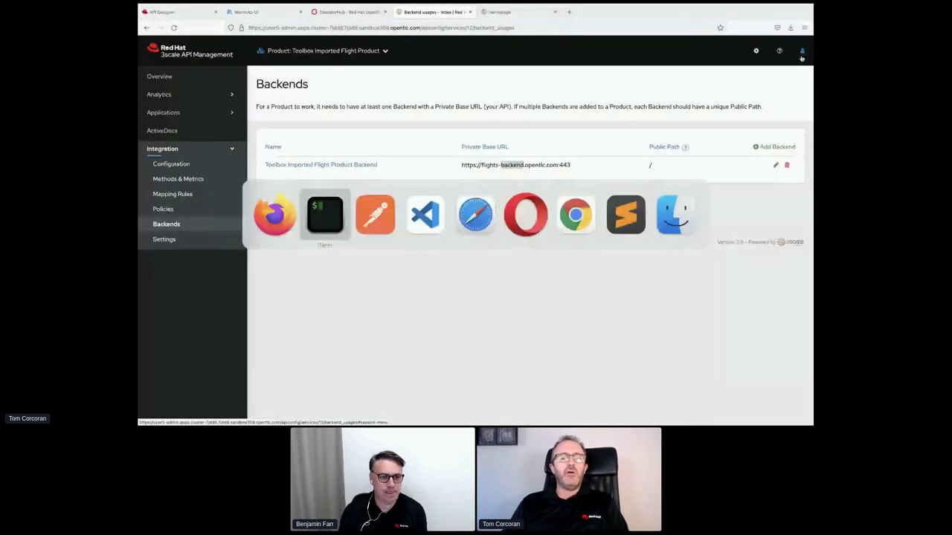
key(super+Tab)
key(super+Tab)
key(super+Tab)
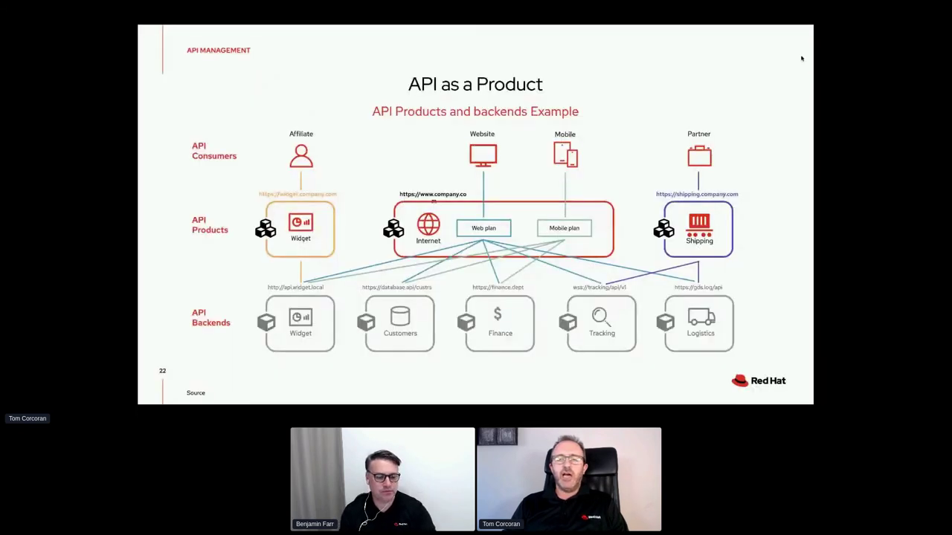
key(Right)
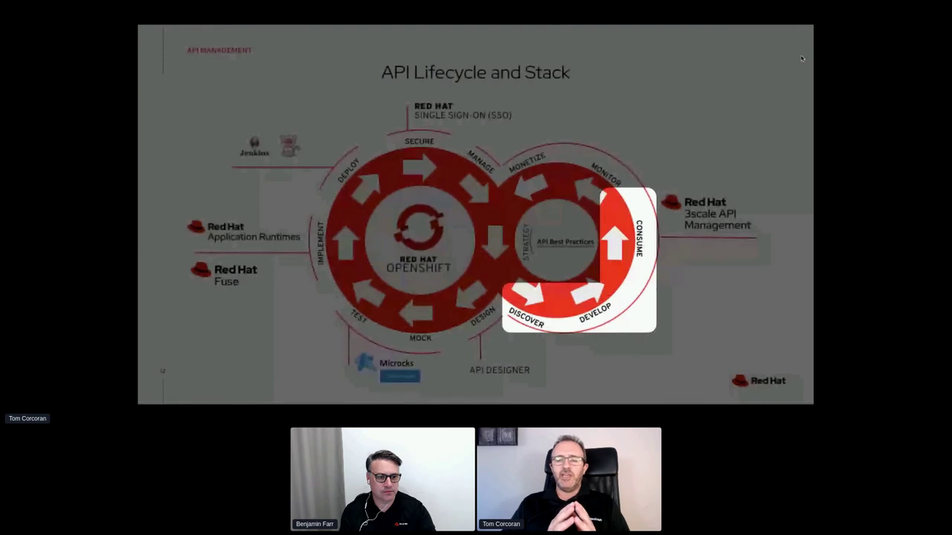